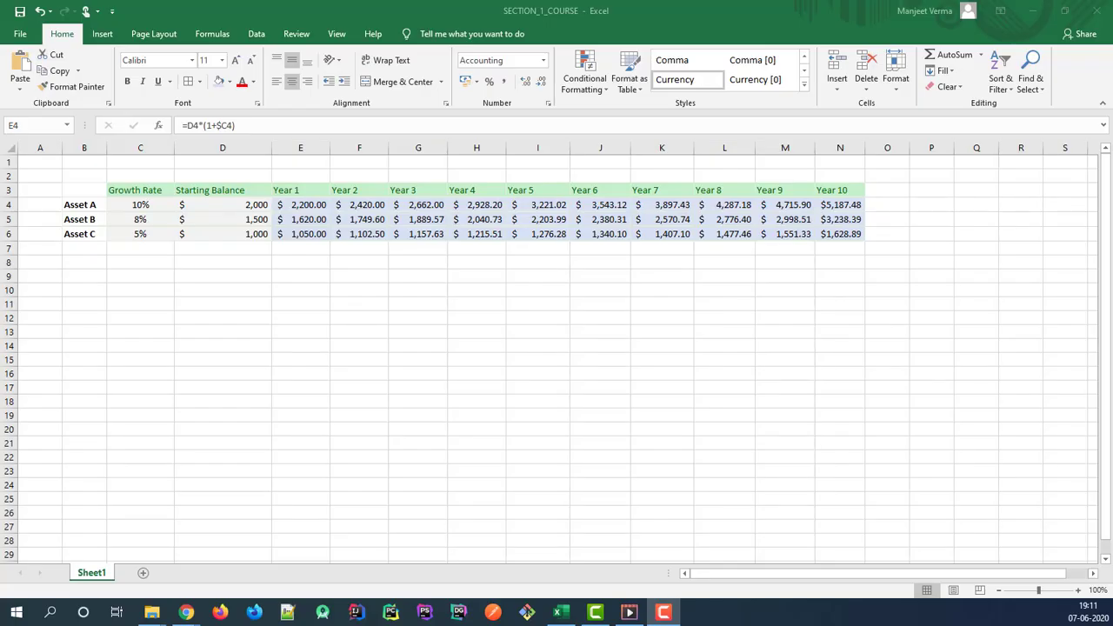
Switch to the Excel workbook and change the Asset A Year 1 formula in E4 to =D4*(1+C4)
key("alt+Tab")
left_click(297, 277)
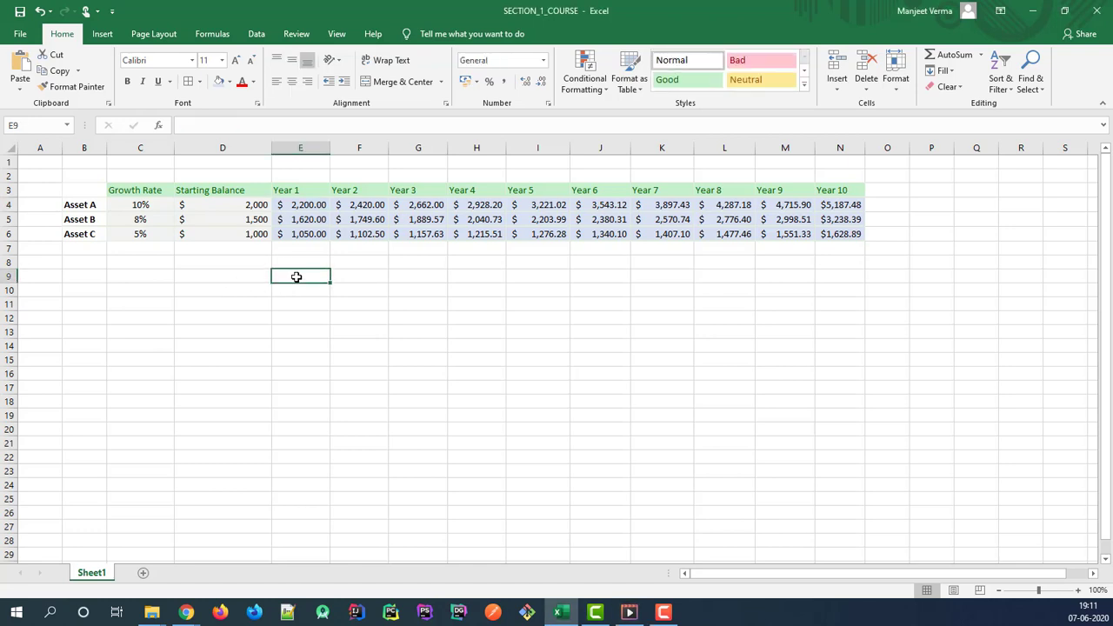
left_click(300, 206)
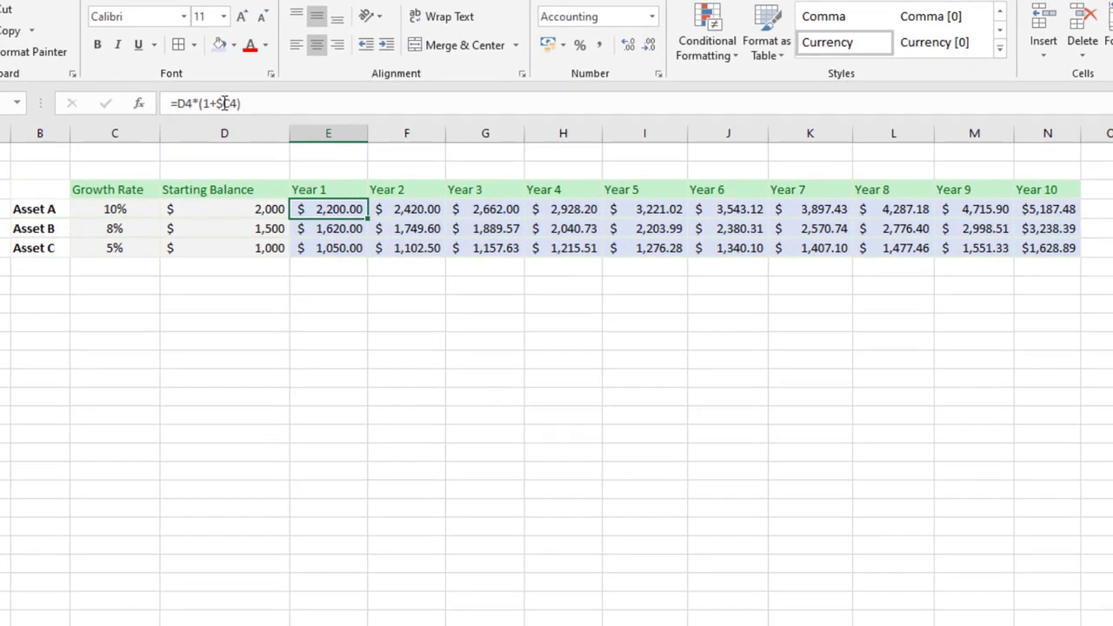
left_click(226, 117)
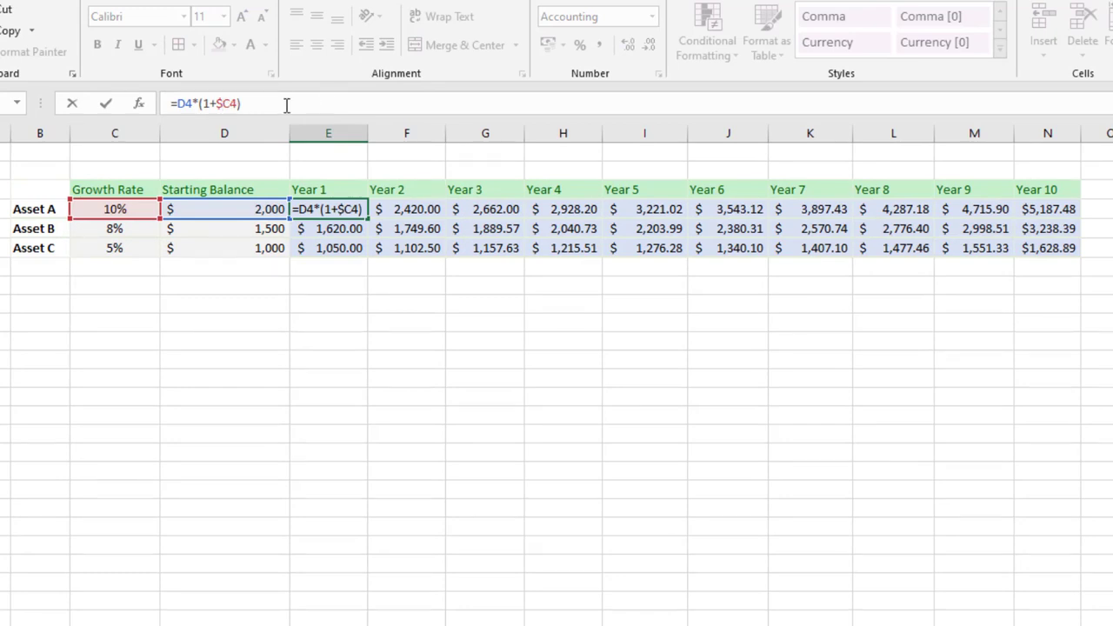
key("BackSpace")
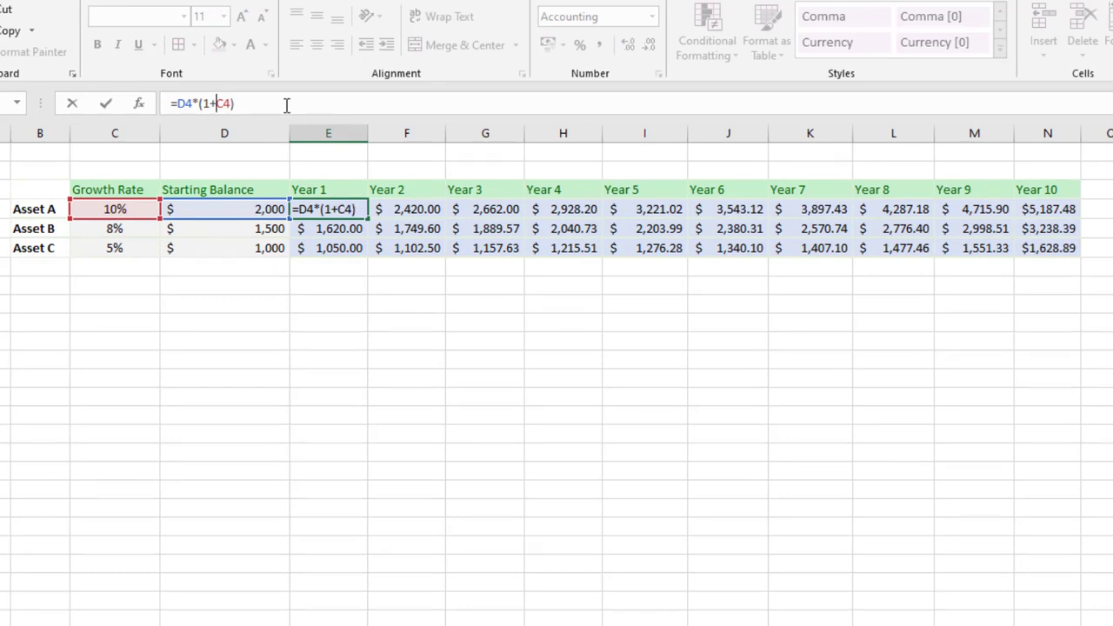
key("Return")
Fill the E4 formula across row 4 to Year 10 and widen column J to fit its contents
left_click(340, 209)
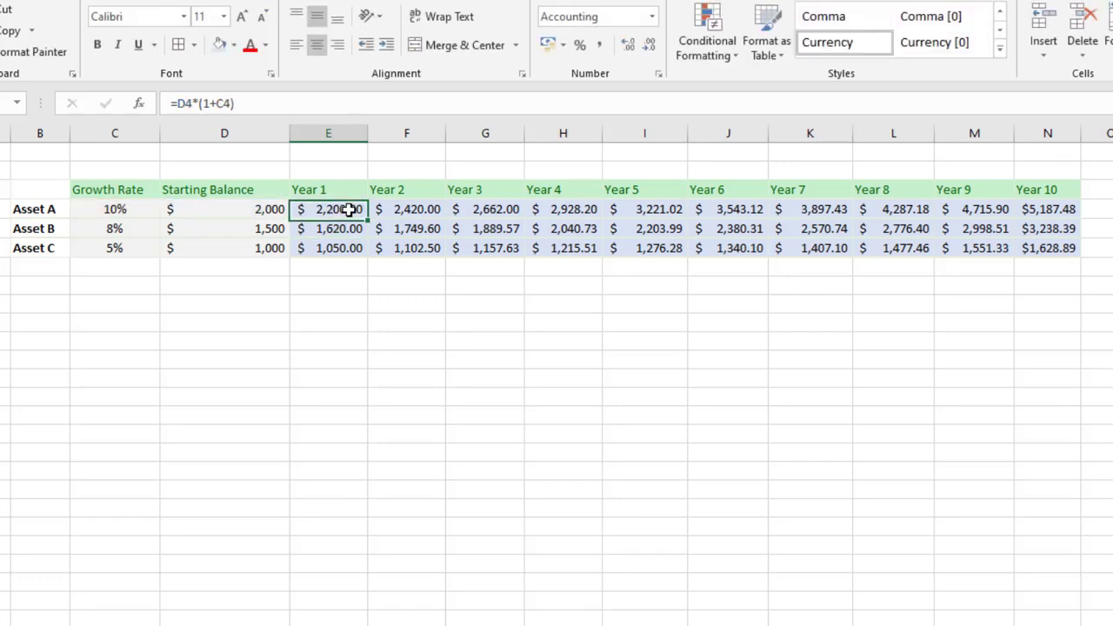
left_click_drag(372, 218, 1066, 209)
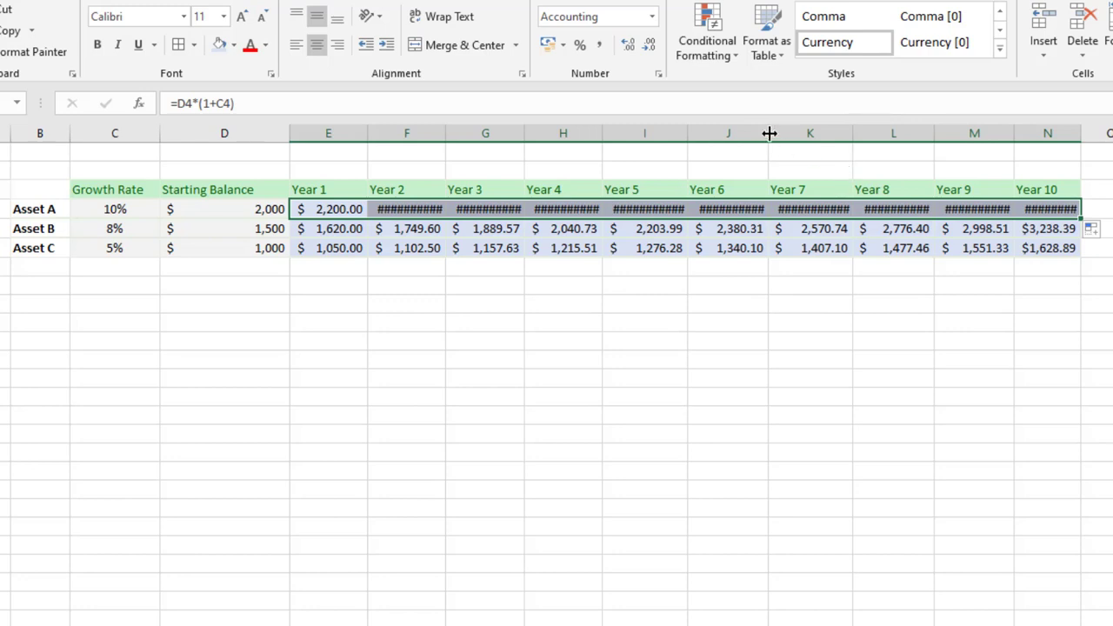
left_click_drag(770, 133, 1019, 135)
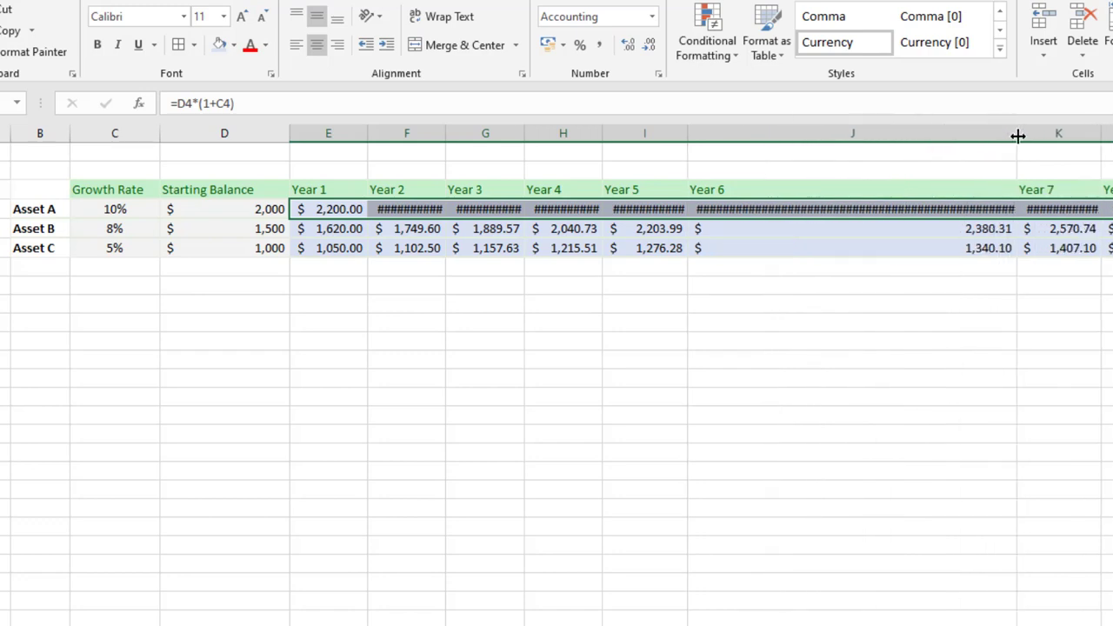
double_click(1018, 136)
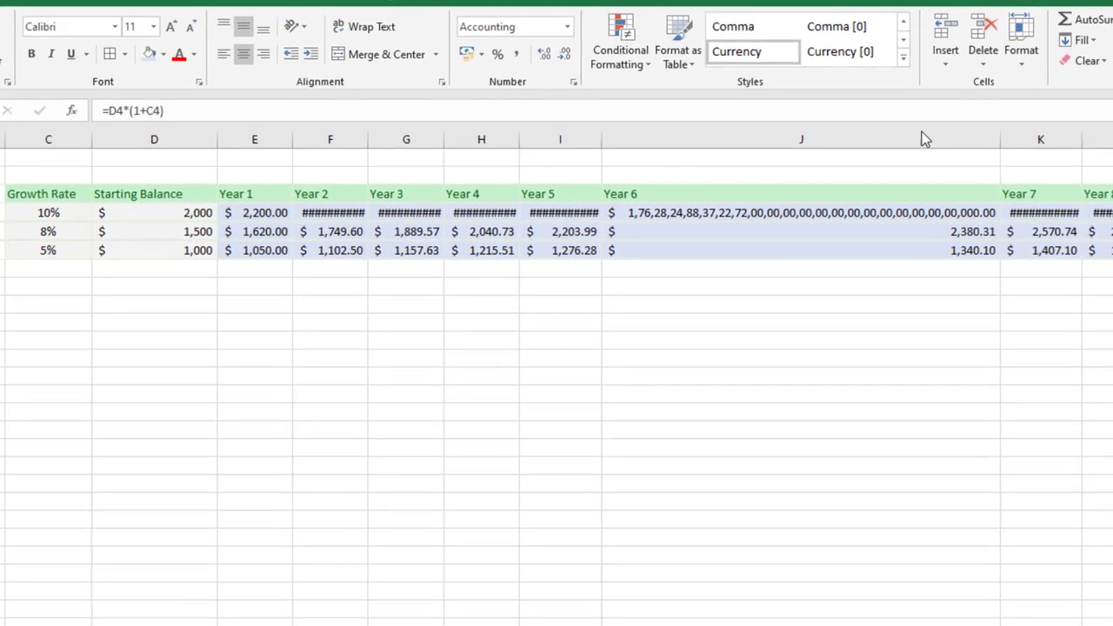
right_click(999, 137)
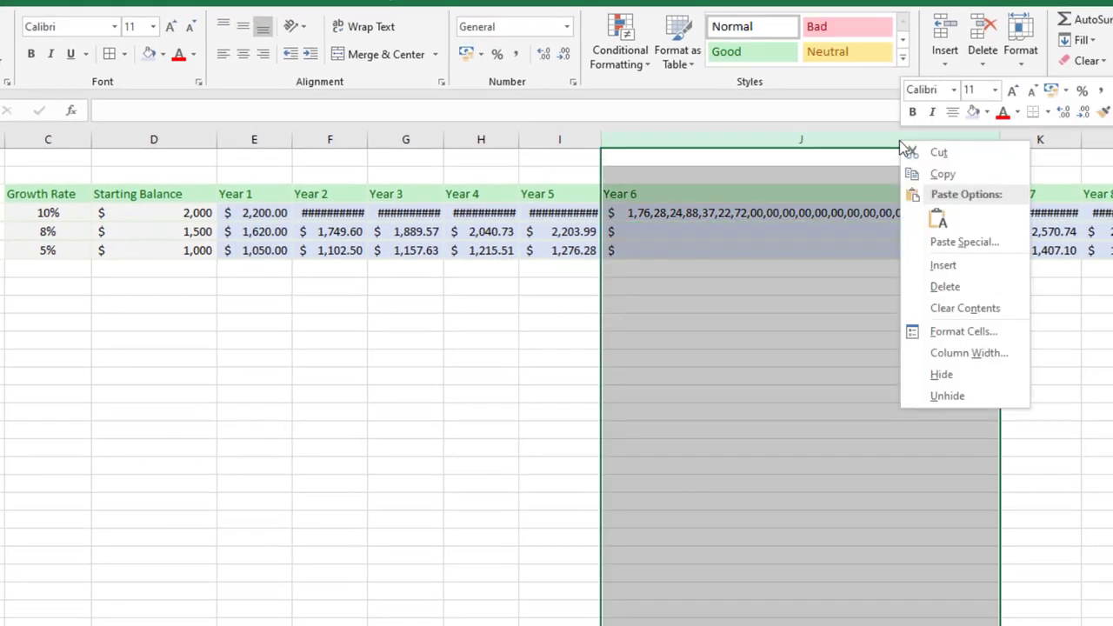
left_click(951, 353)
left_click(984, 332)
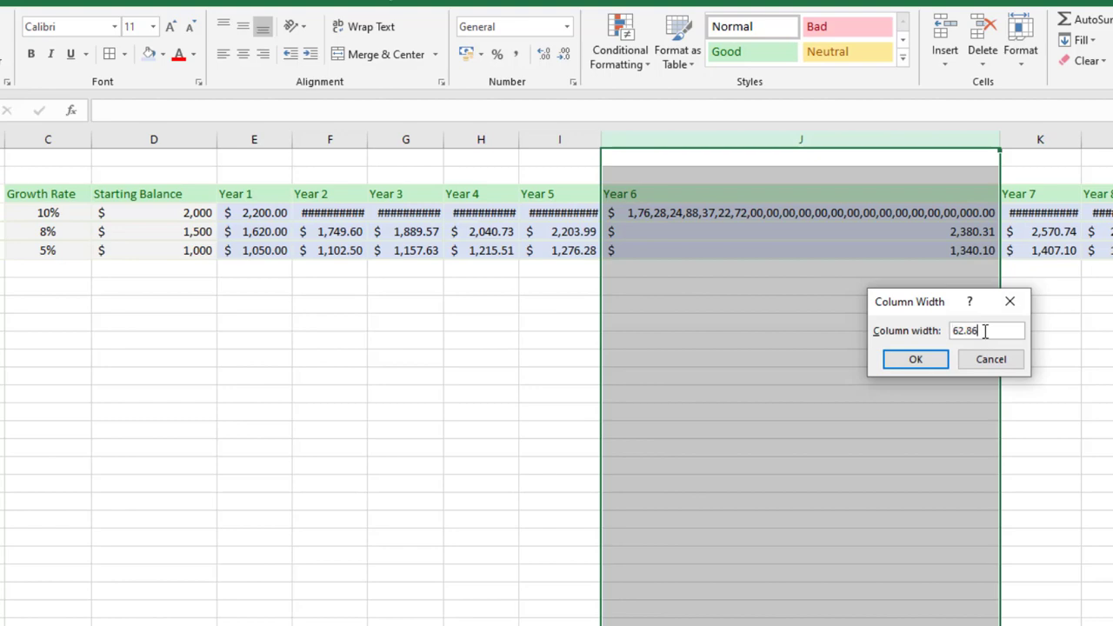
left_click(1010, 303)
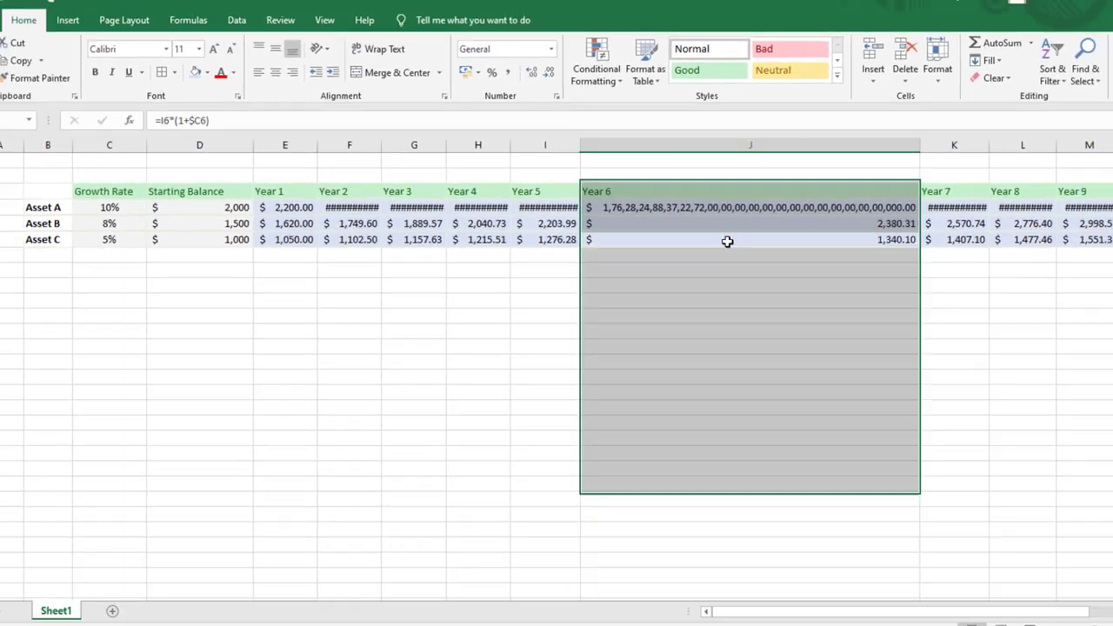
left_click(774, 252)
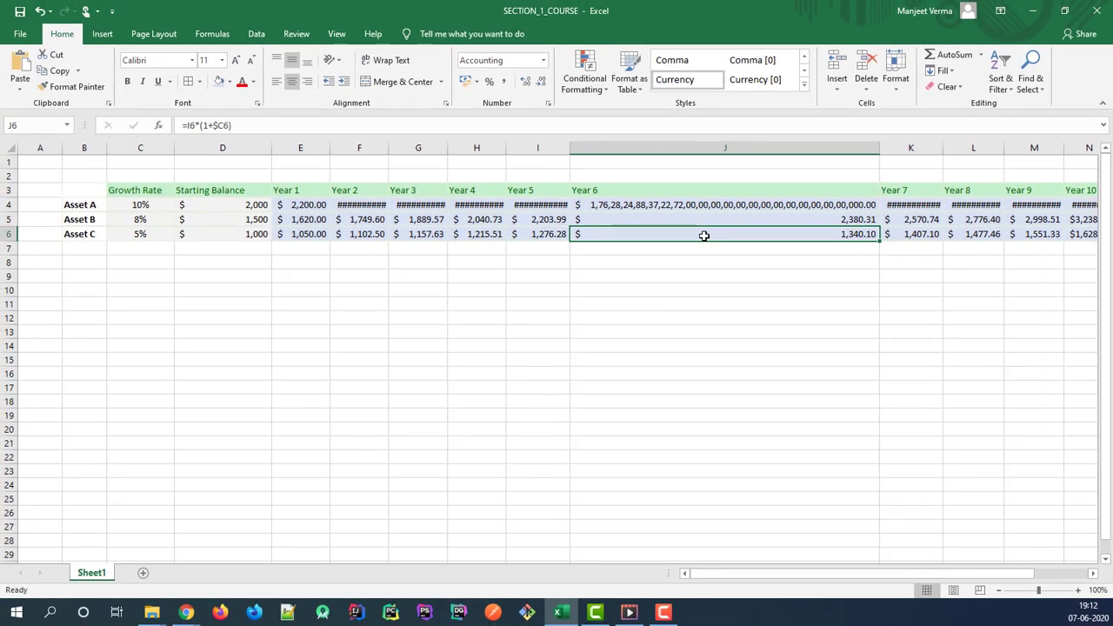
Undo the column J widening and the formula fill across the Asset A row
key("ctrl+z")
key("ctrl+z")
key("ctrl+z")
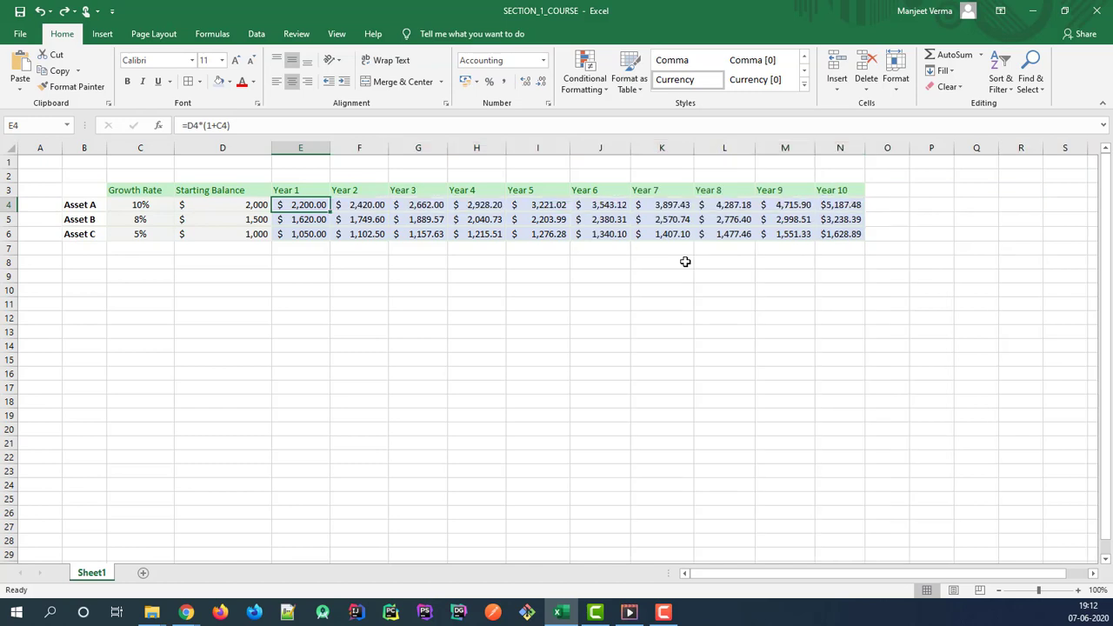
key("ctrl+y")
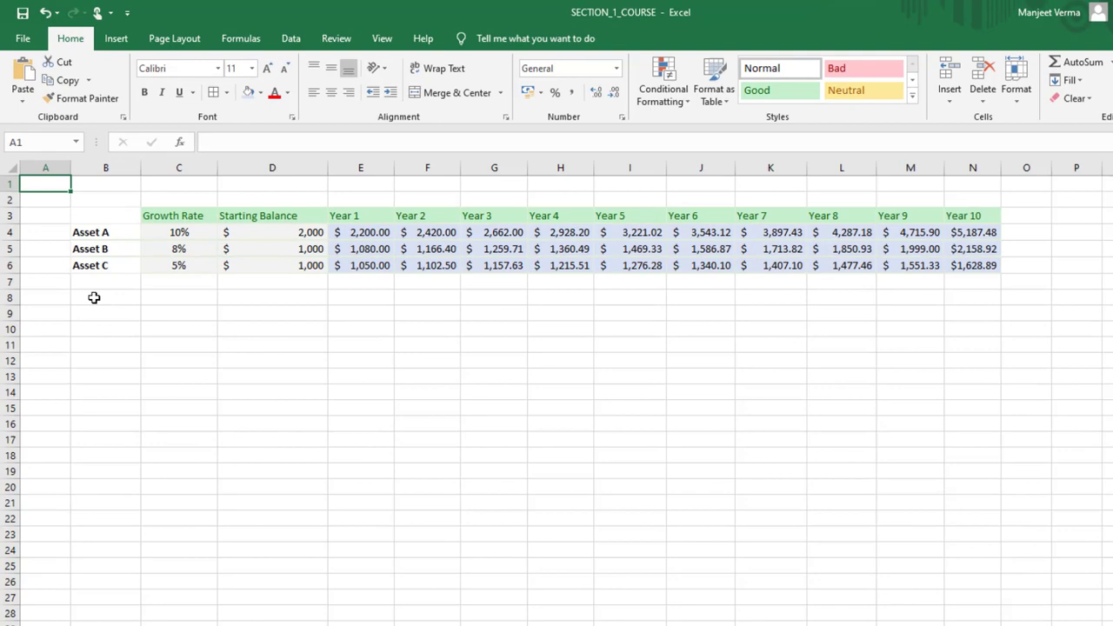
Enter the formula =MATCH("Asset A", B4:B6,0) in cell B8
left_click(93, 297)
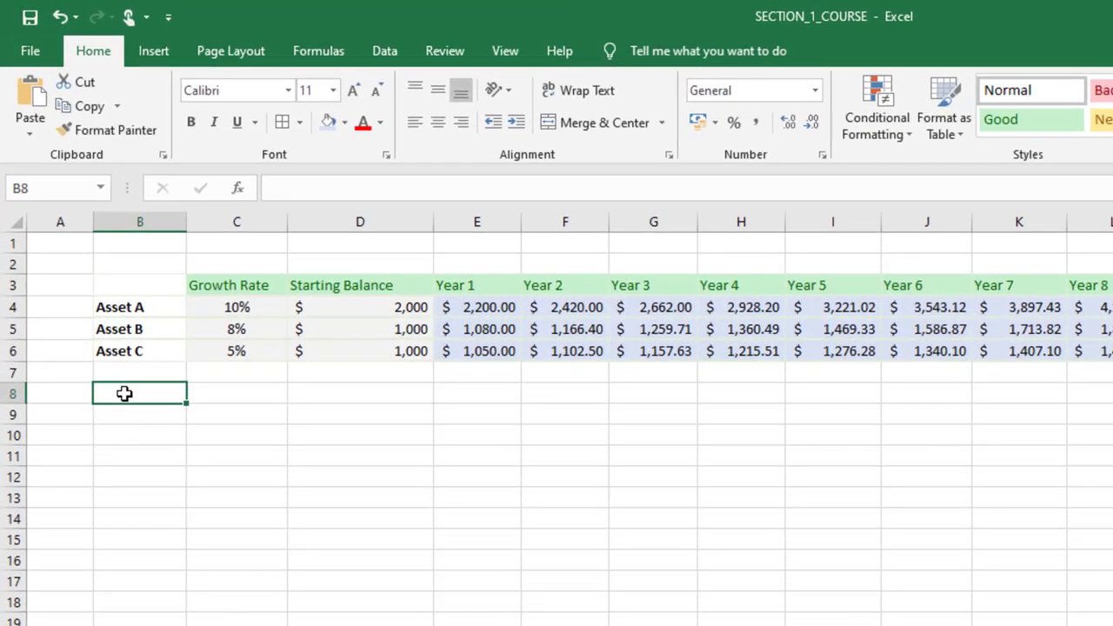
double_click(124, 394)
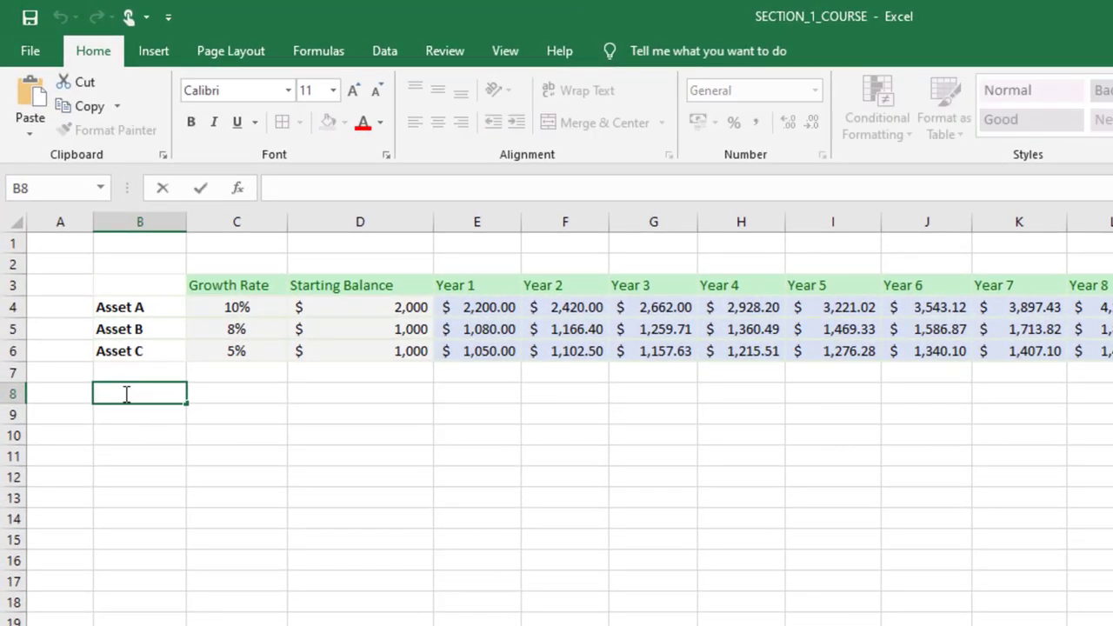
type("=MA")
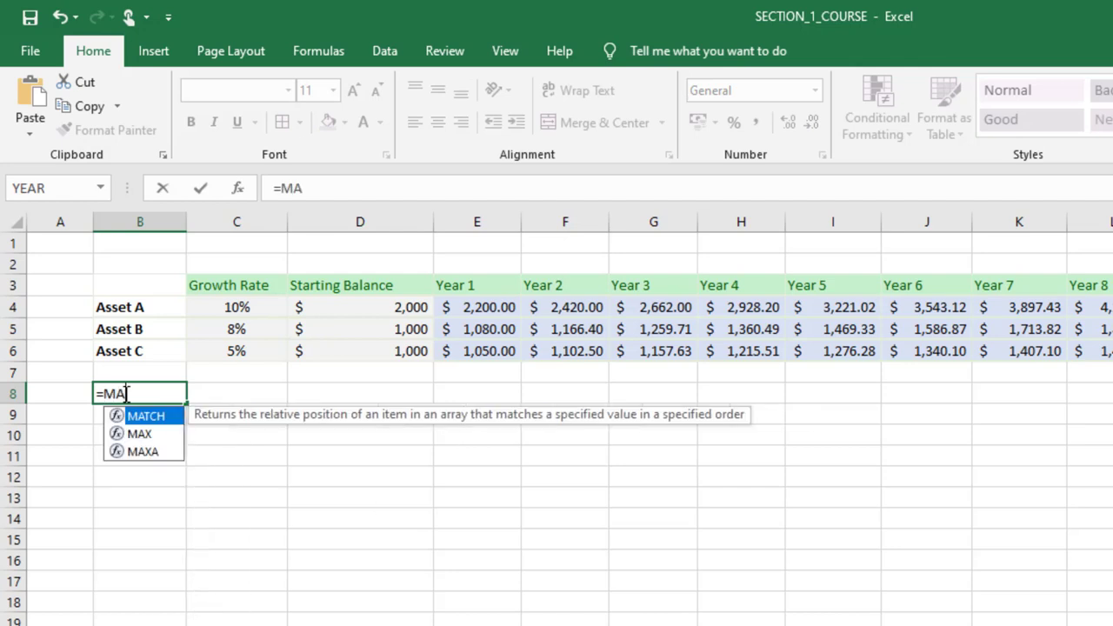
type("TCH")
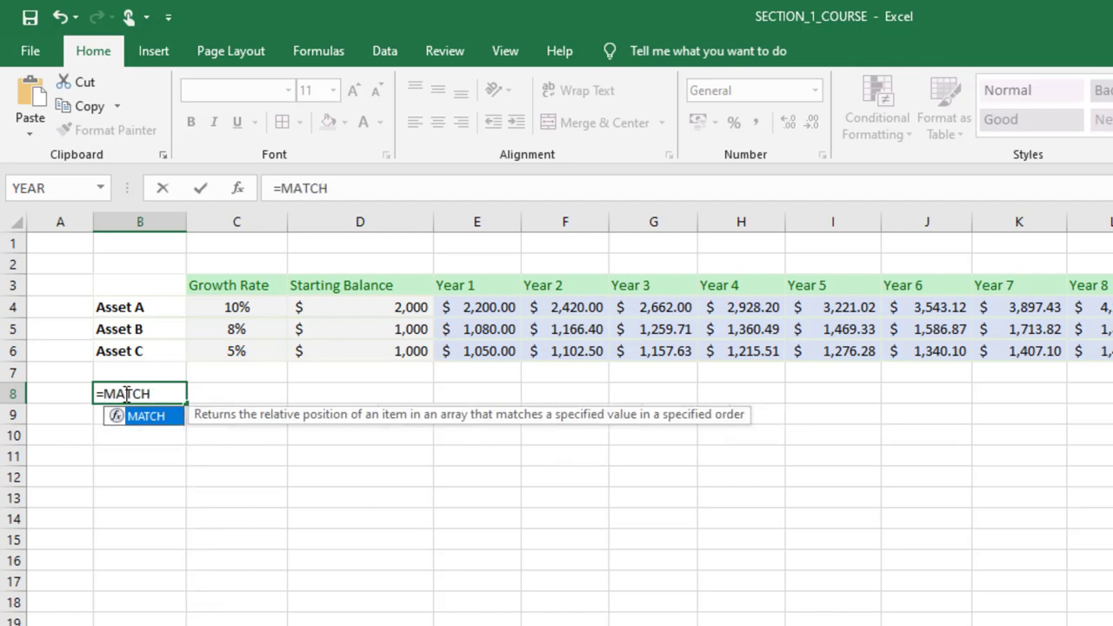
type("(")
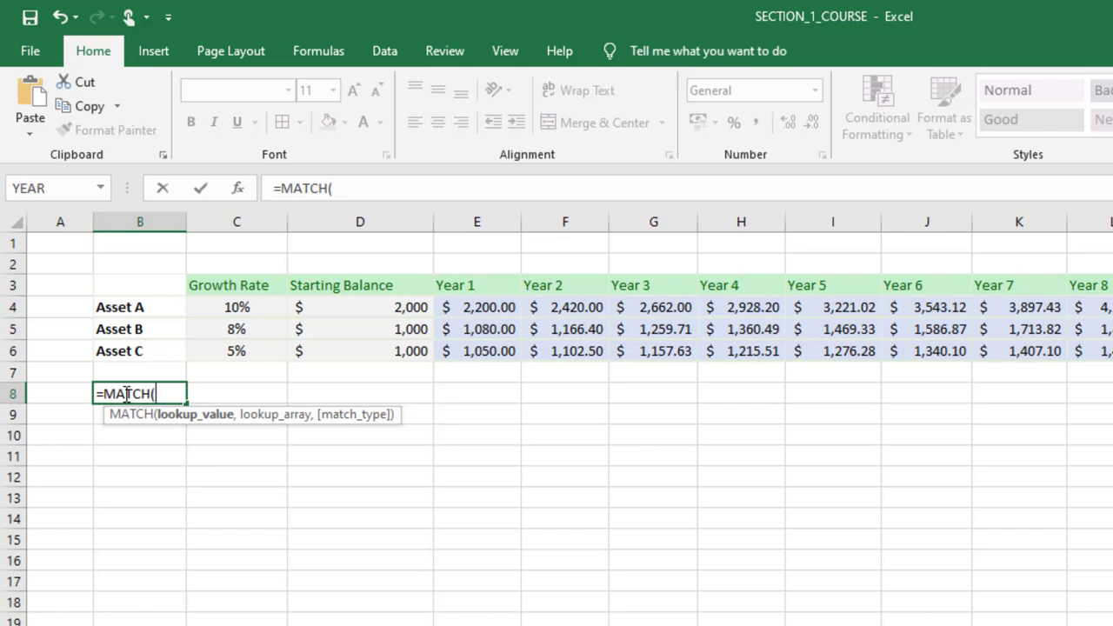
type("\"aSSE")
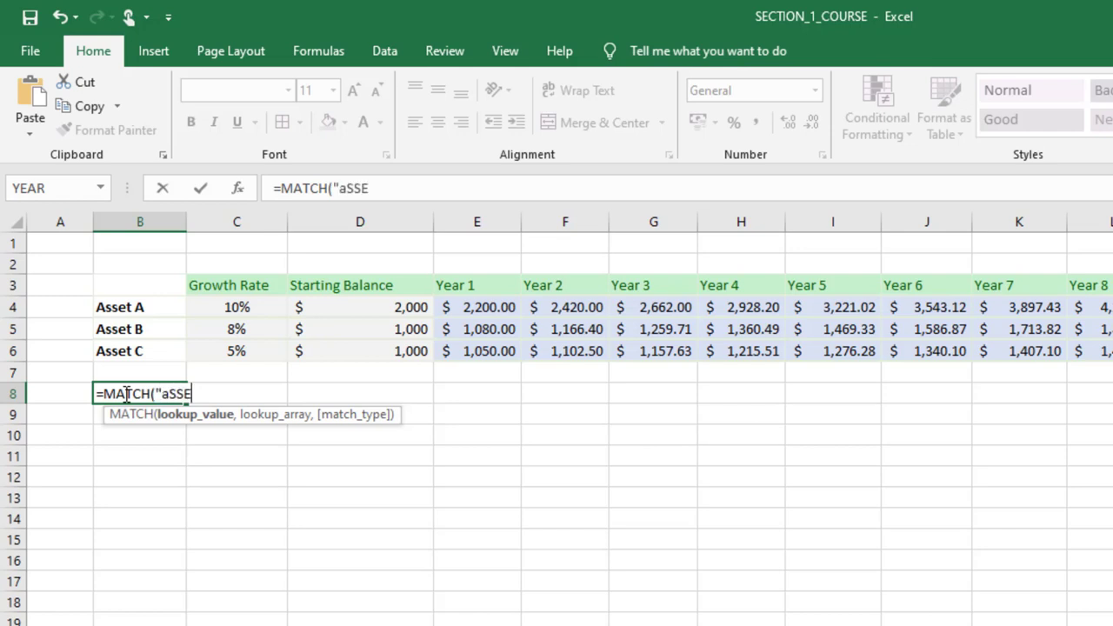
type("T A")
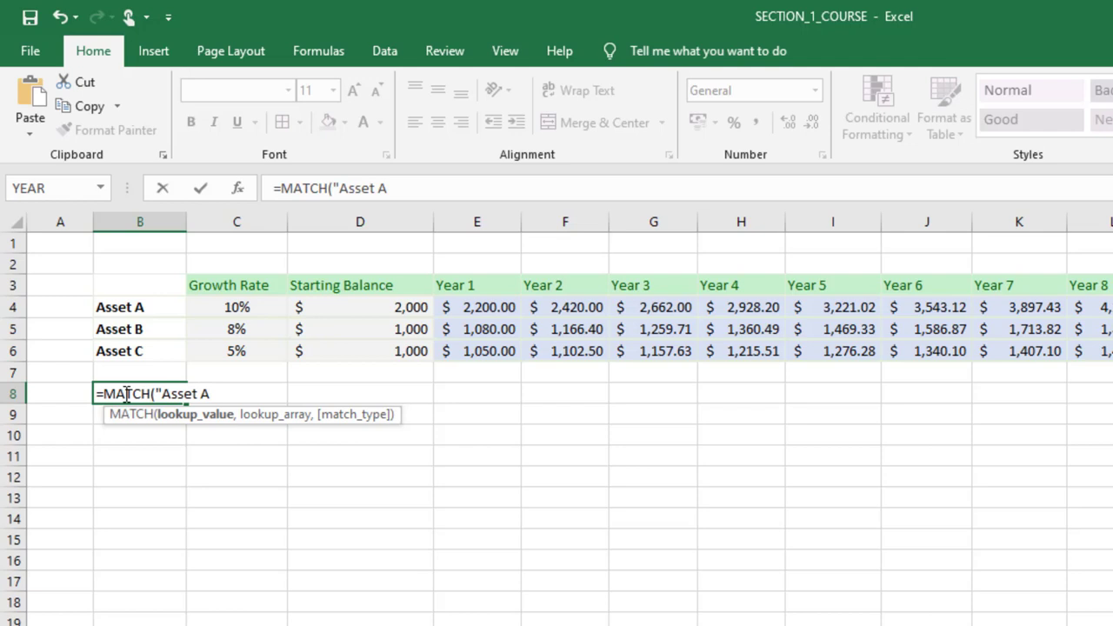
type("\",")
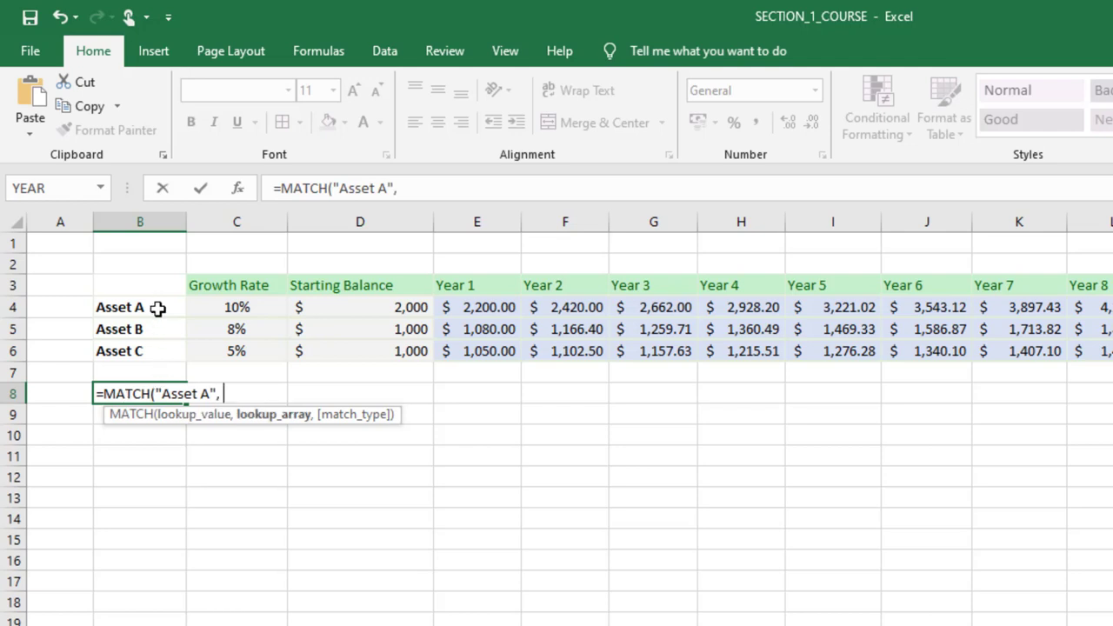
left_click_drag(157, 308, 159, 349)
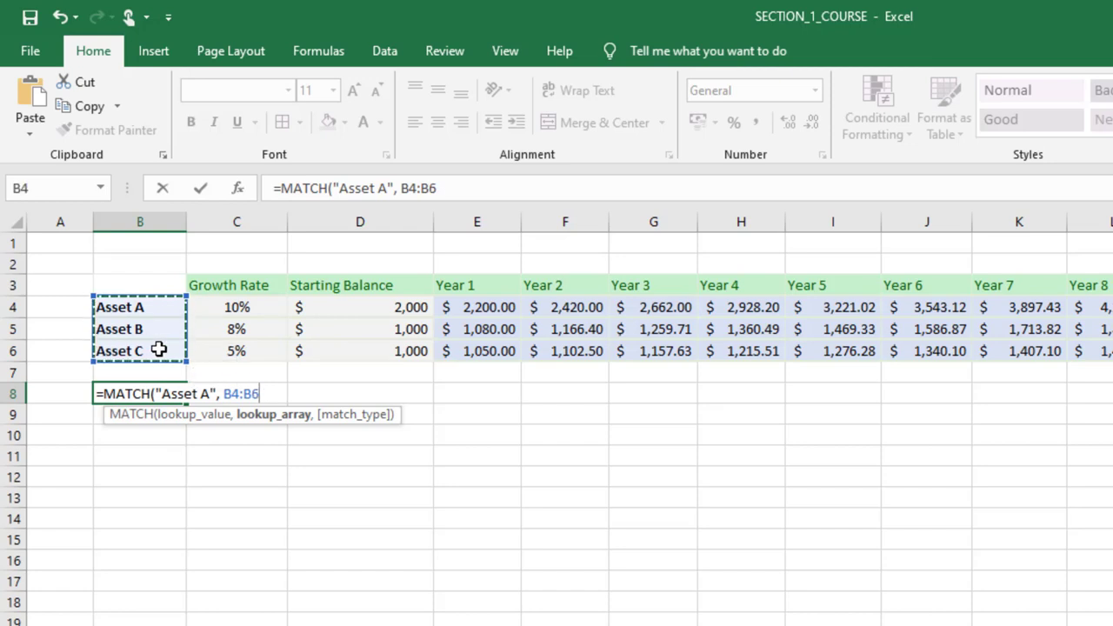
type(",0")
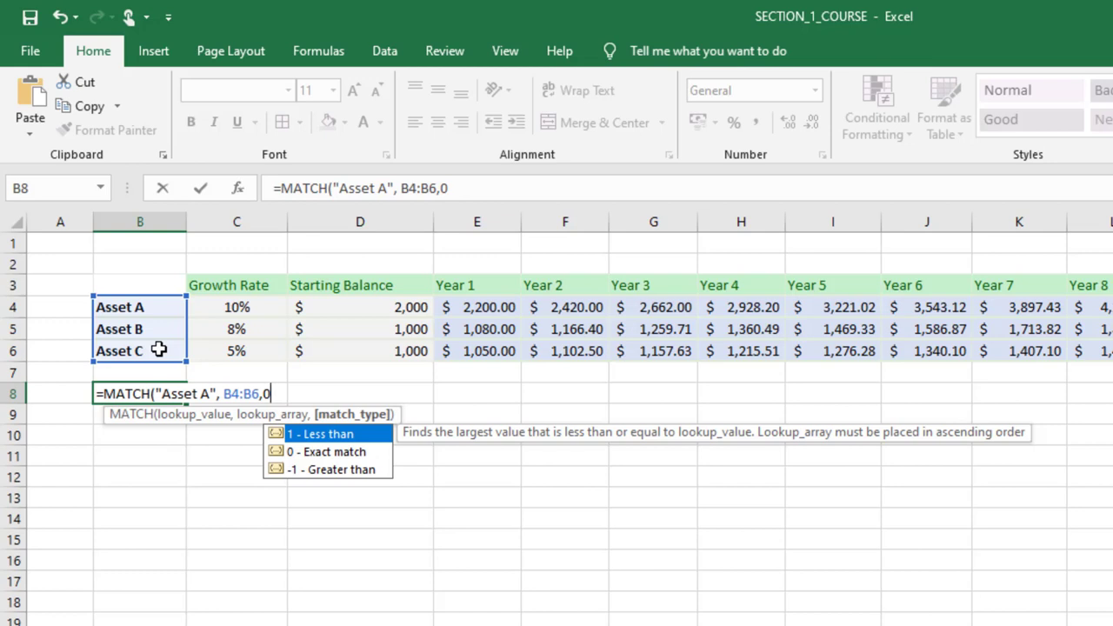
type(")")
key("Return")
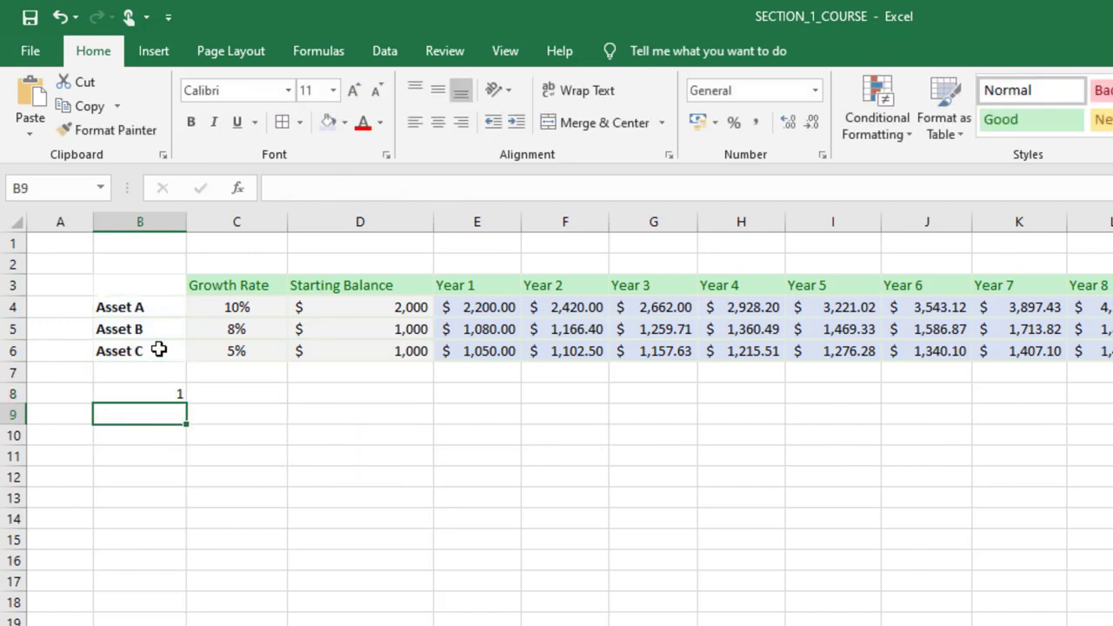
Examine the MATCH formula in B8 and its lookup range B4:B6
left_click(166, 395)
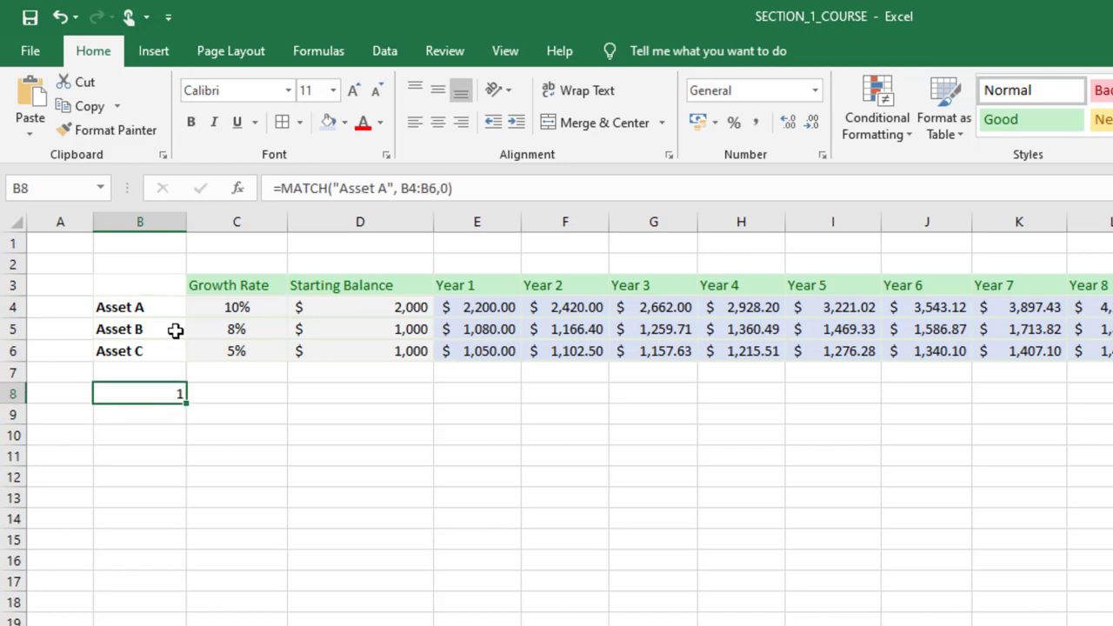
left_click_drag(161, 308, 165, 344)
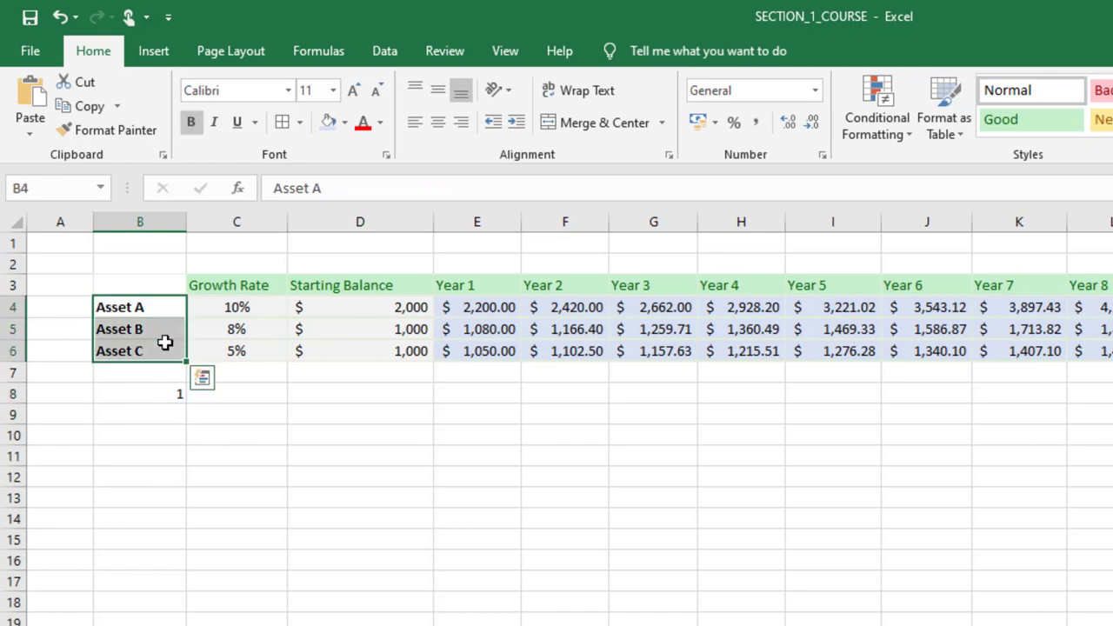
left_click(202, 429)
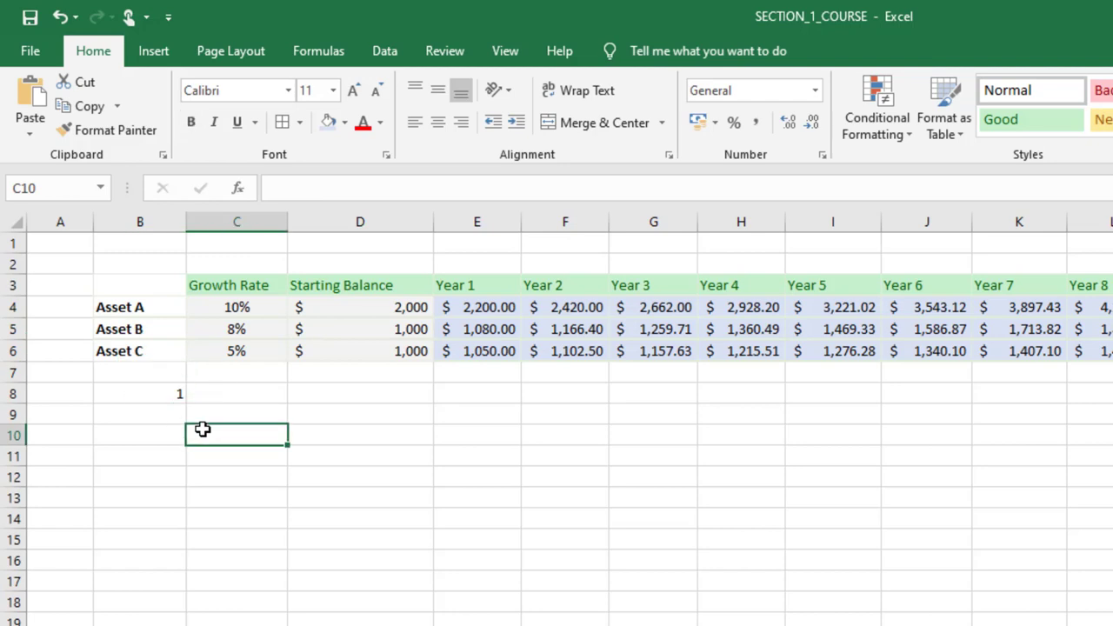
Misspell the function name in B8 so the formula reads =MATH("Asset A", B4:B6,0)
left_click(129, 391)
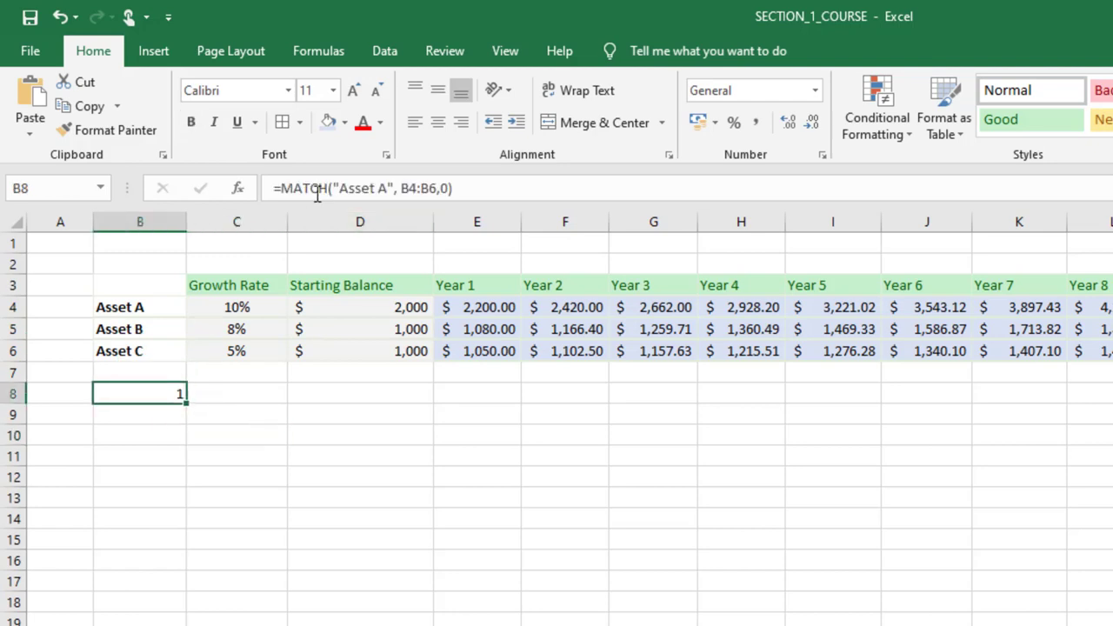
left_click(317, 193)
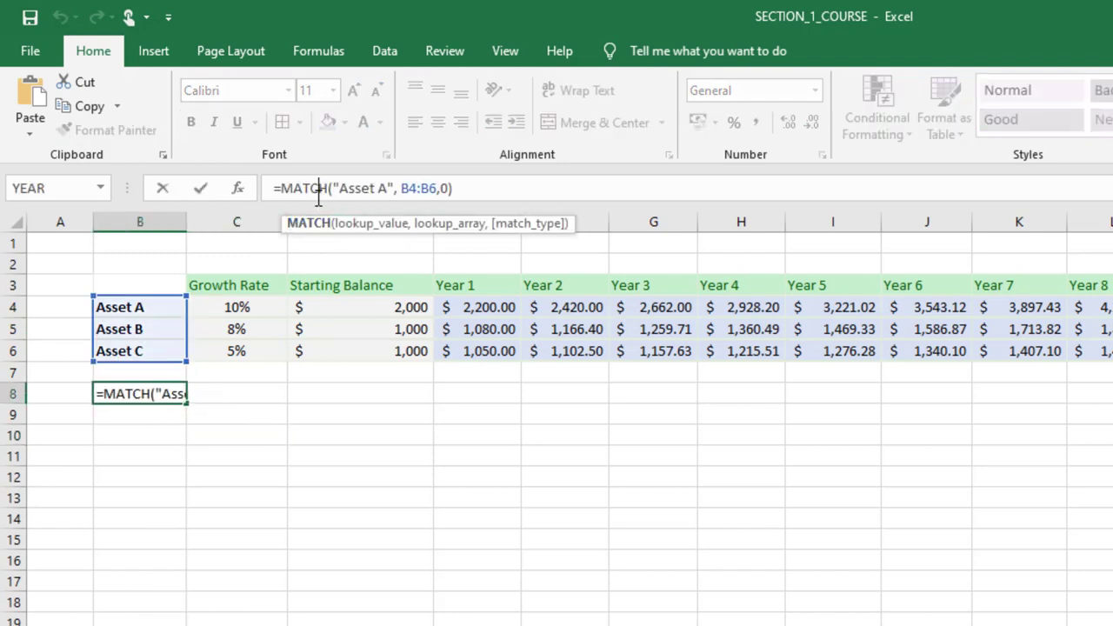
key("BackSpace")
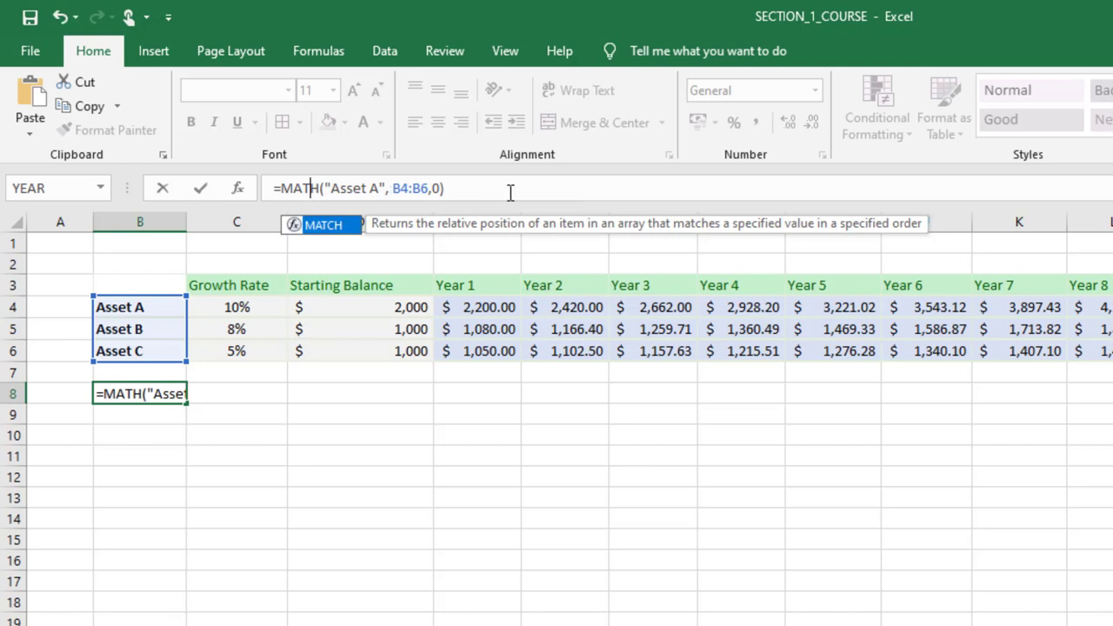
key("Return")
left_click(166, 393)
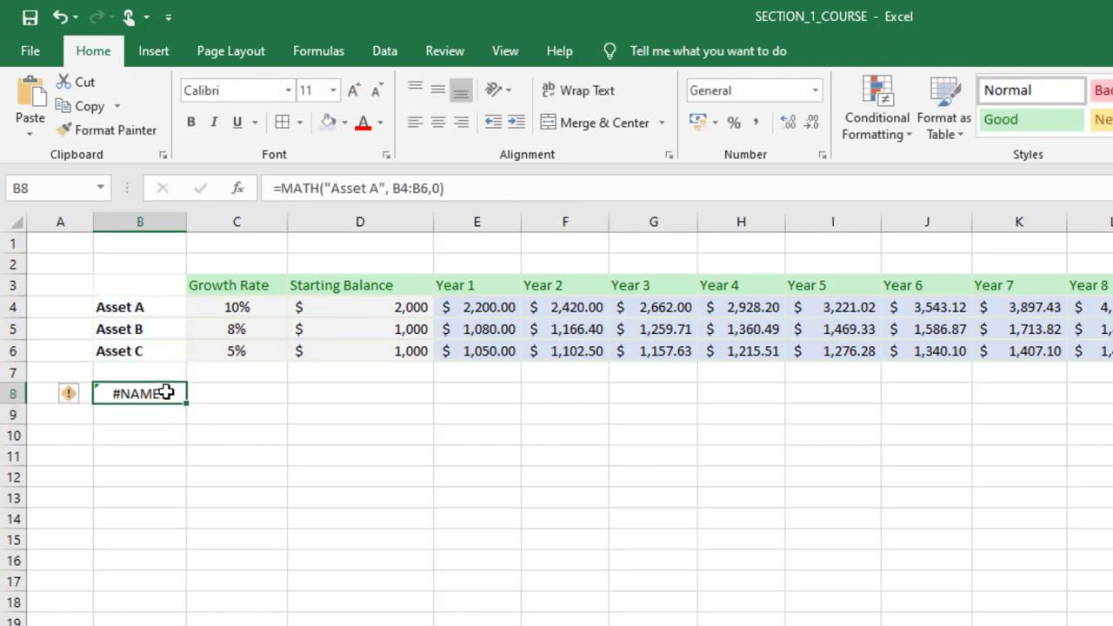
Correct the misspelled function name in B8 so the formula calls MATCH
left_click(219, 393)
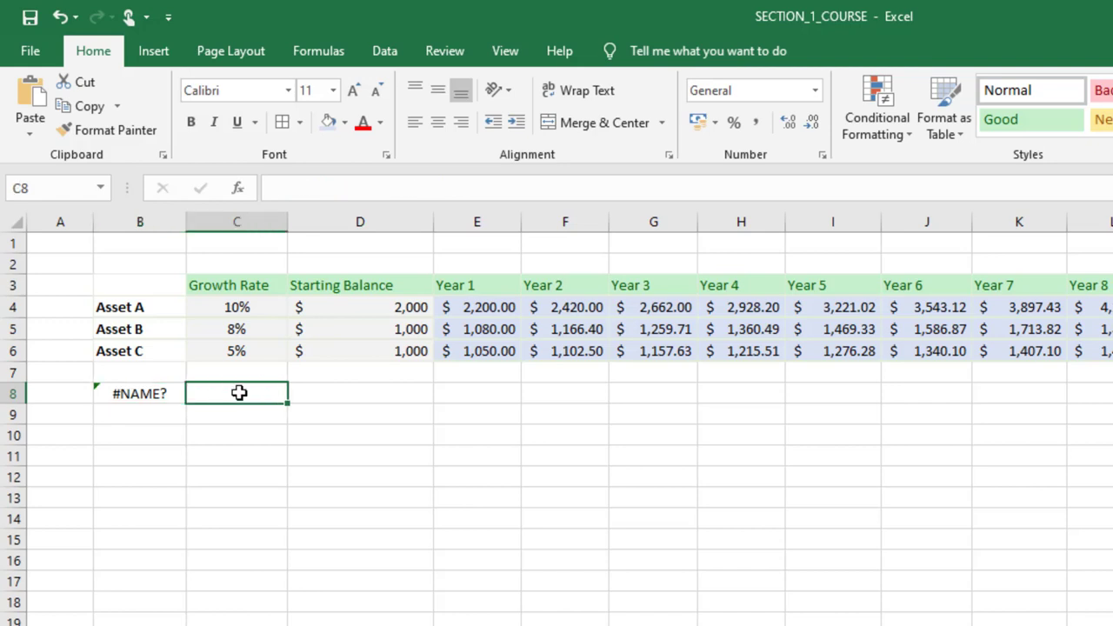
left_click(162, 397)
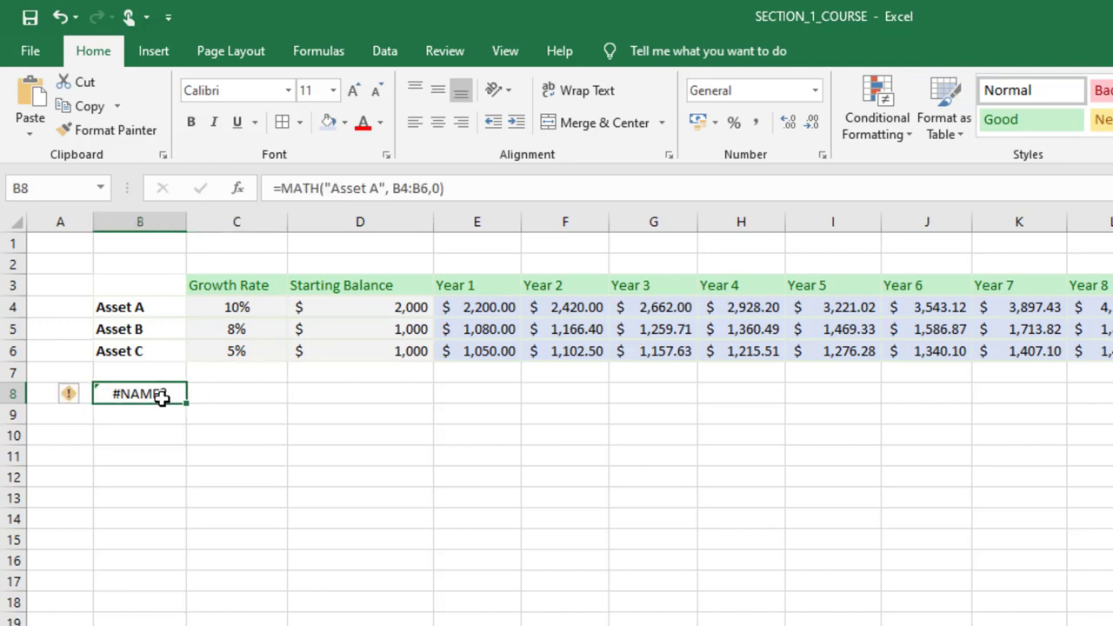
left_click(314, 189)
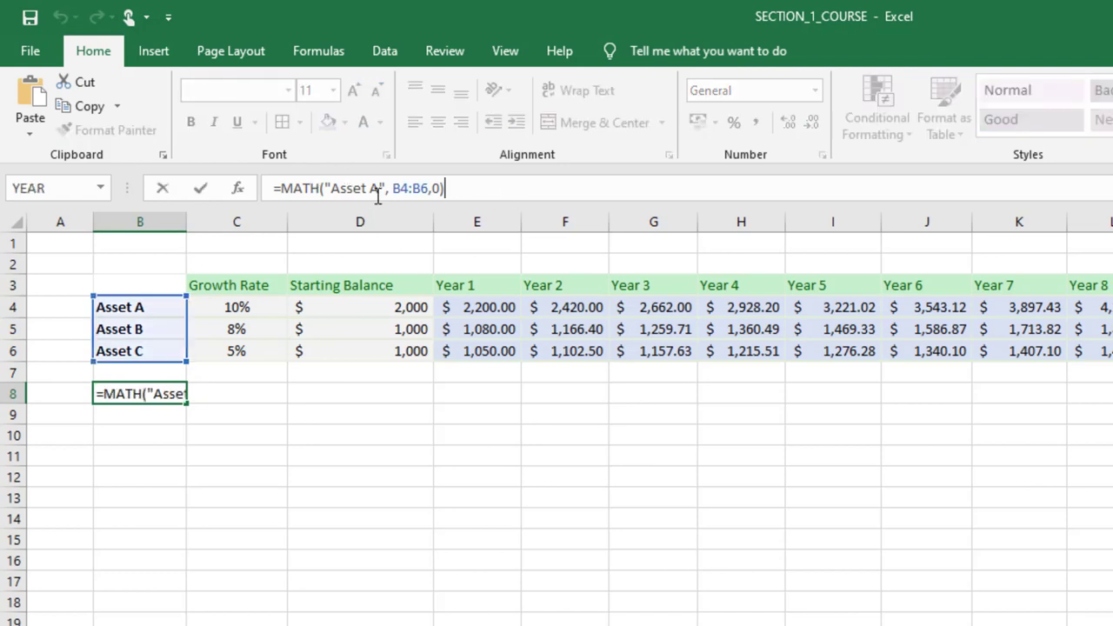
left_click(311, 188)
type("C")
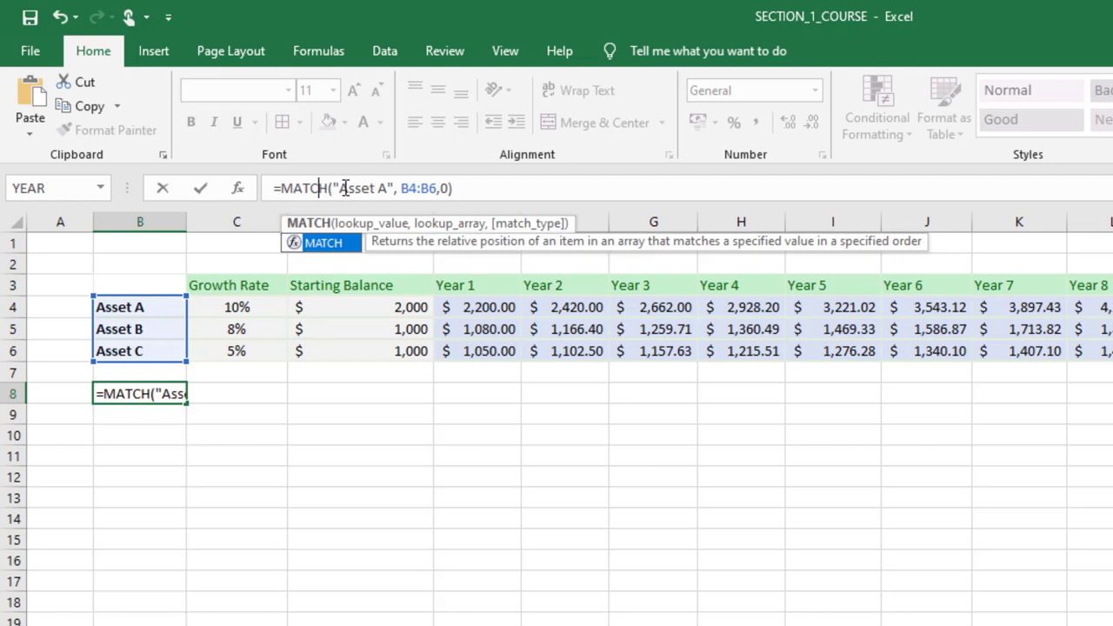
Remove the quotation marks around Asset A in B8 so the formula reads =MATCH(Asset A, B4:B6,0)
left_click(343, 188)
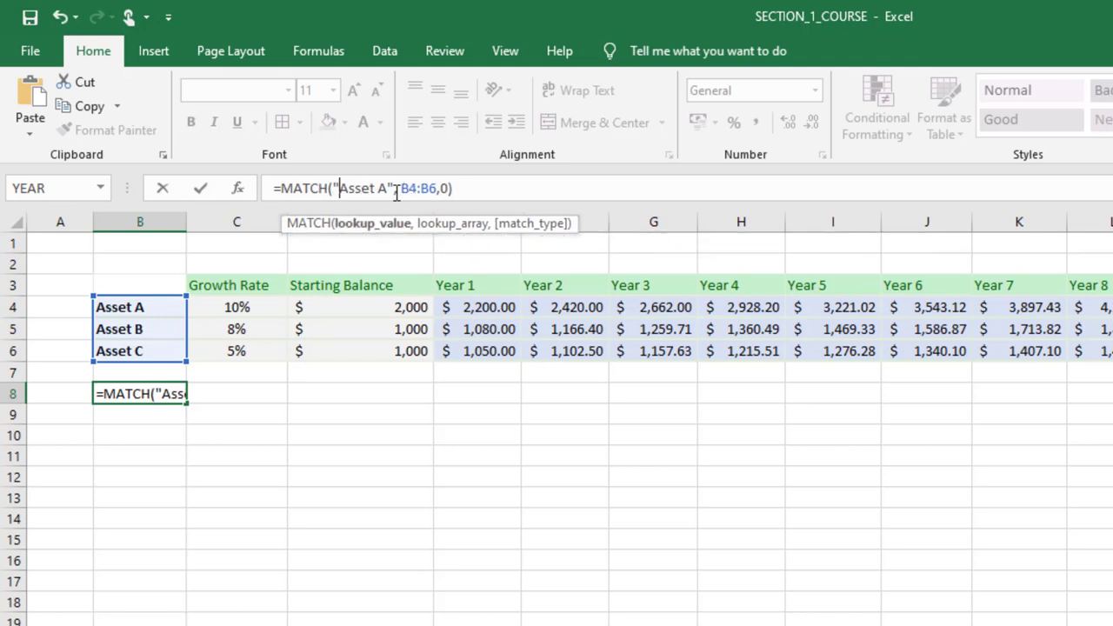
key("BackSpace")
left_click(389, 186)
key("BackSpace")
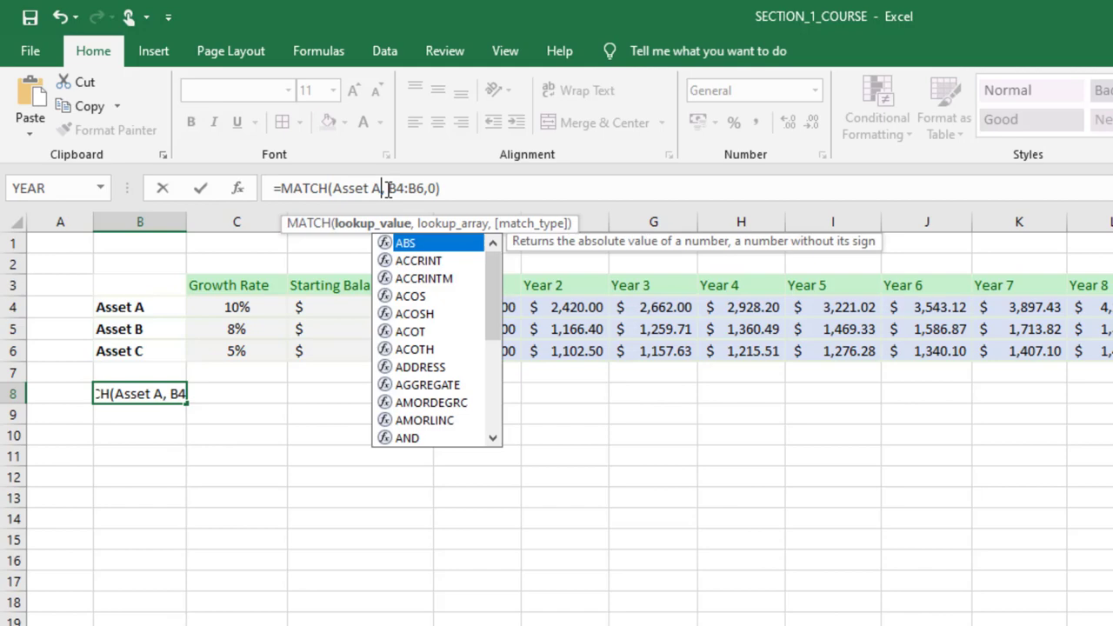
key("Return")
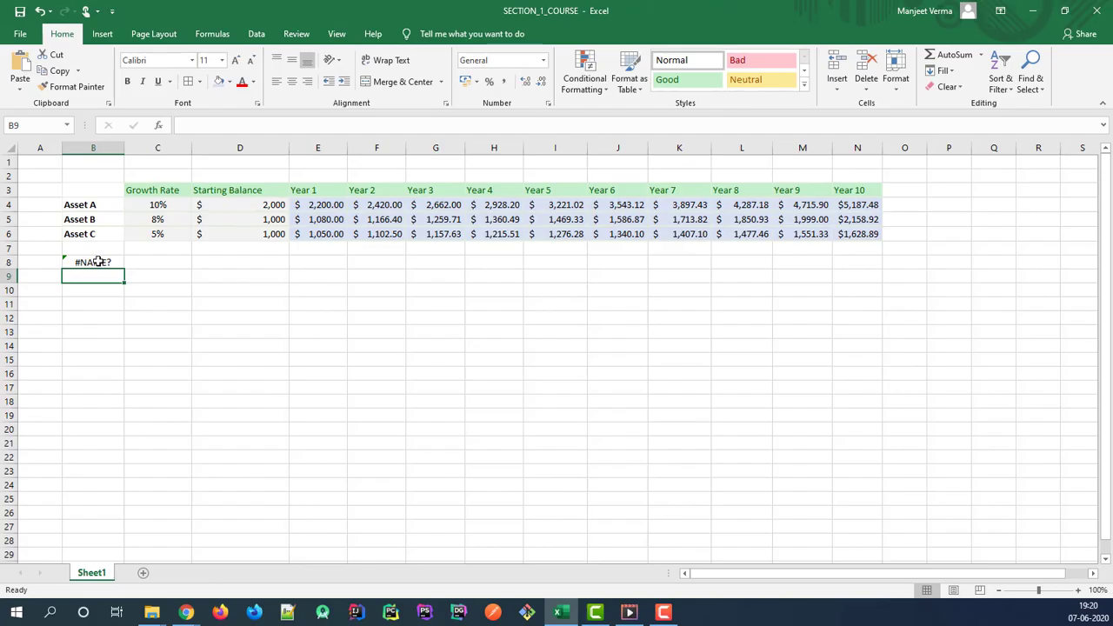
left_click(97, 262)
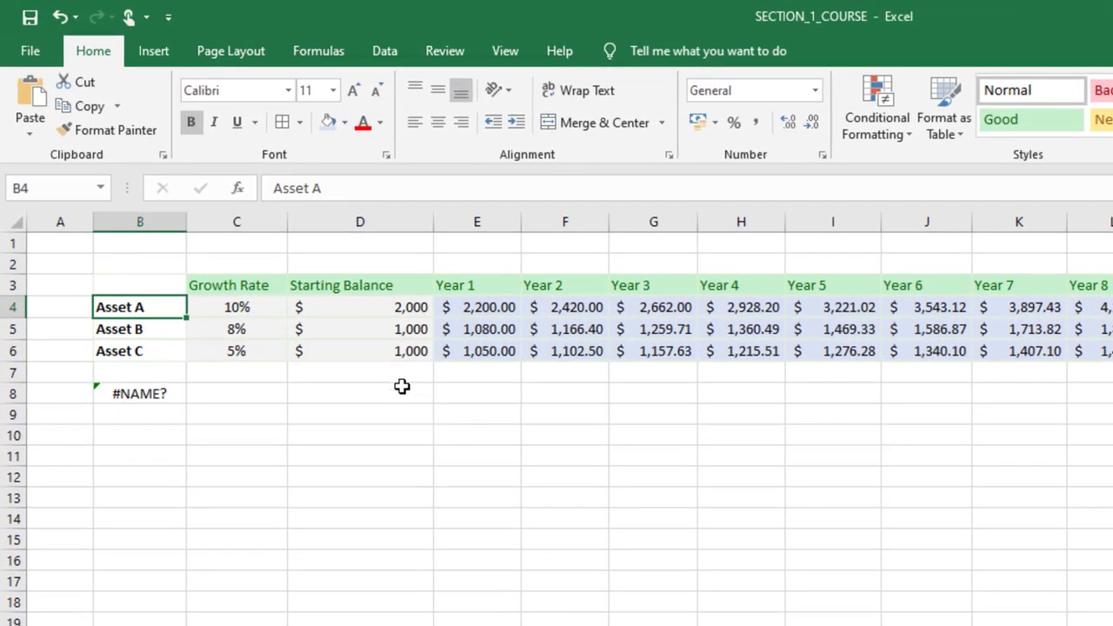
Enter the formula =D4*B4 in cell D8, multiplying Asset A's starting balance by its text label
left_click(389, 394)
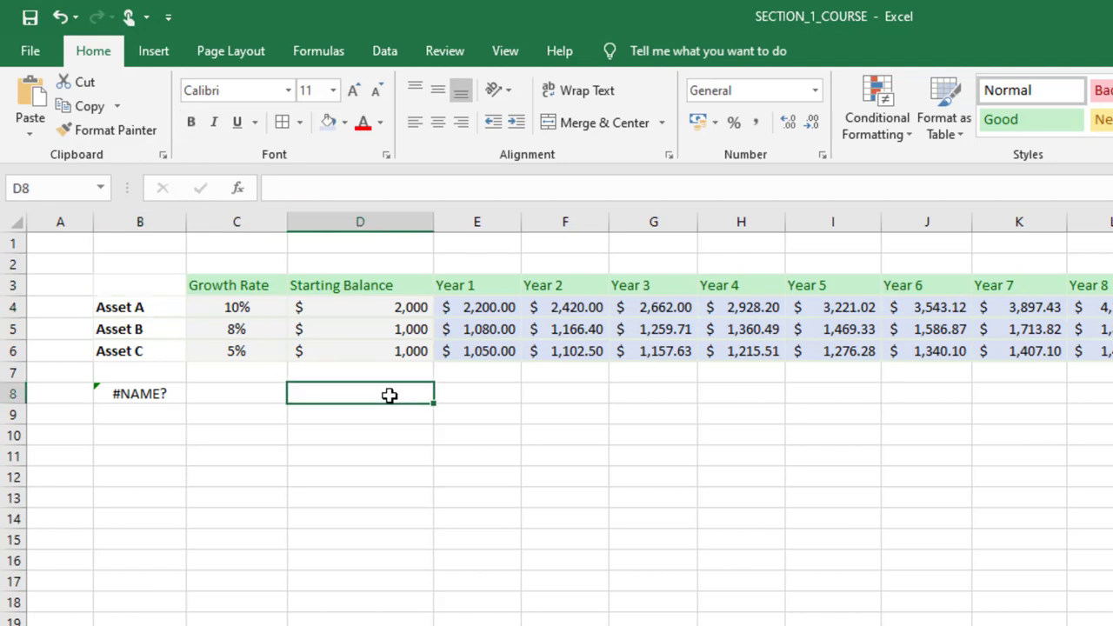
double_click(389, 395)
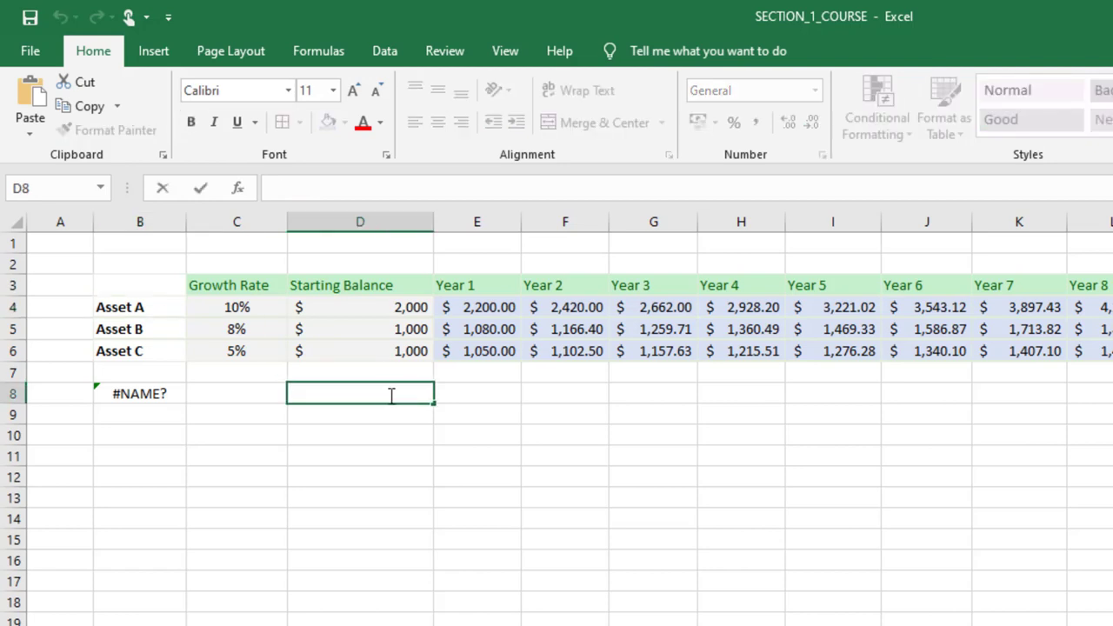
type("=")
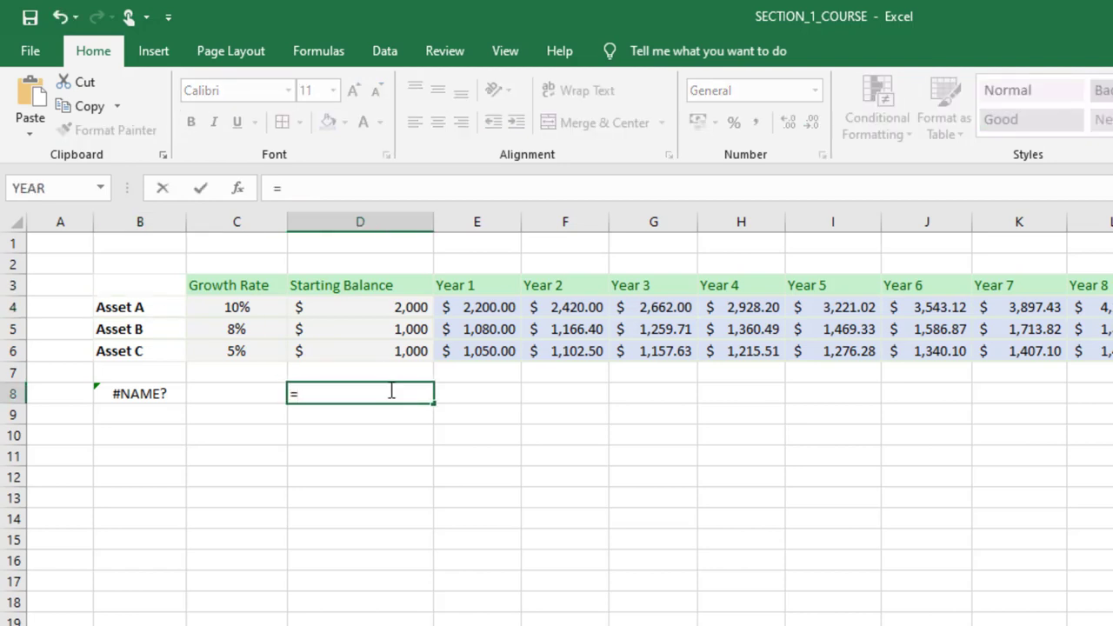
left_click(379, 307)
type("*")
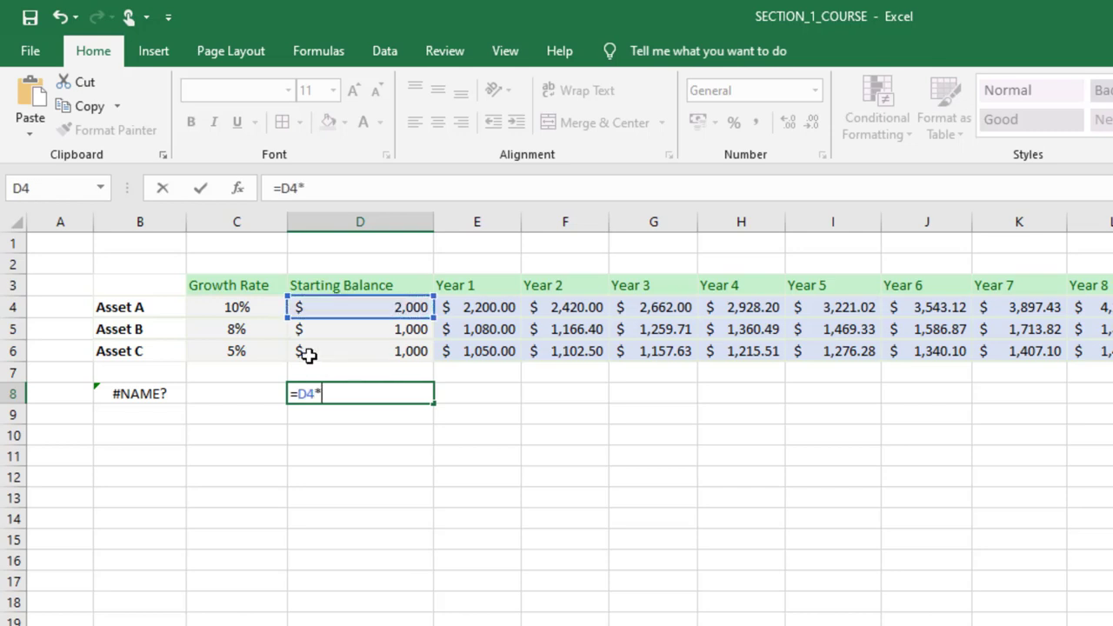
left_click(137, 308)
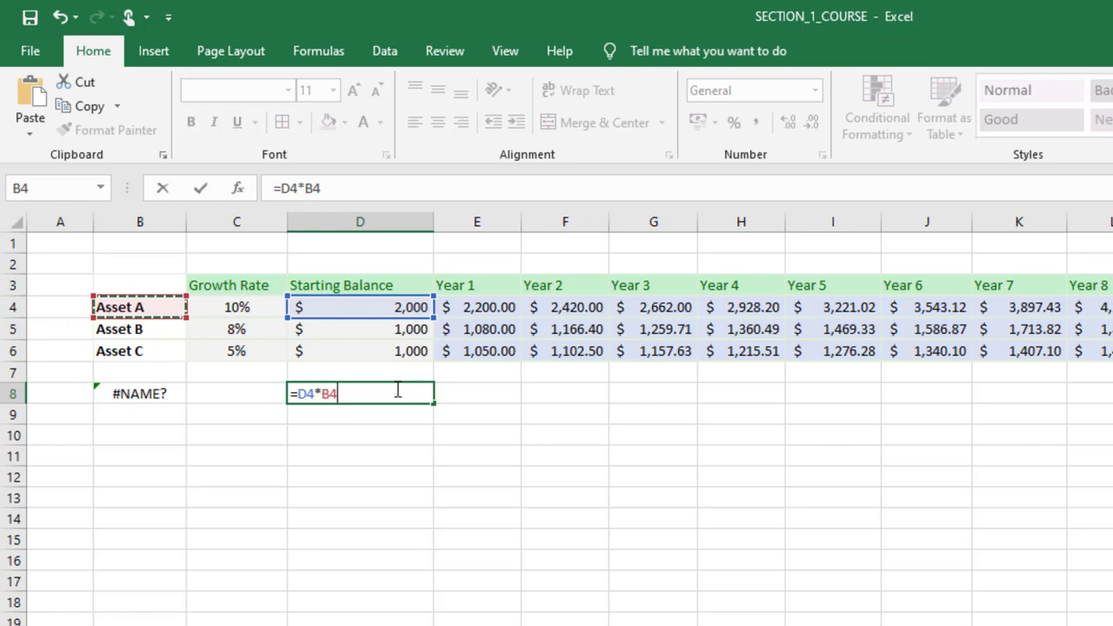
key("Return")
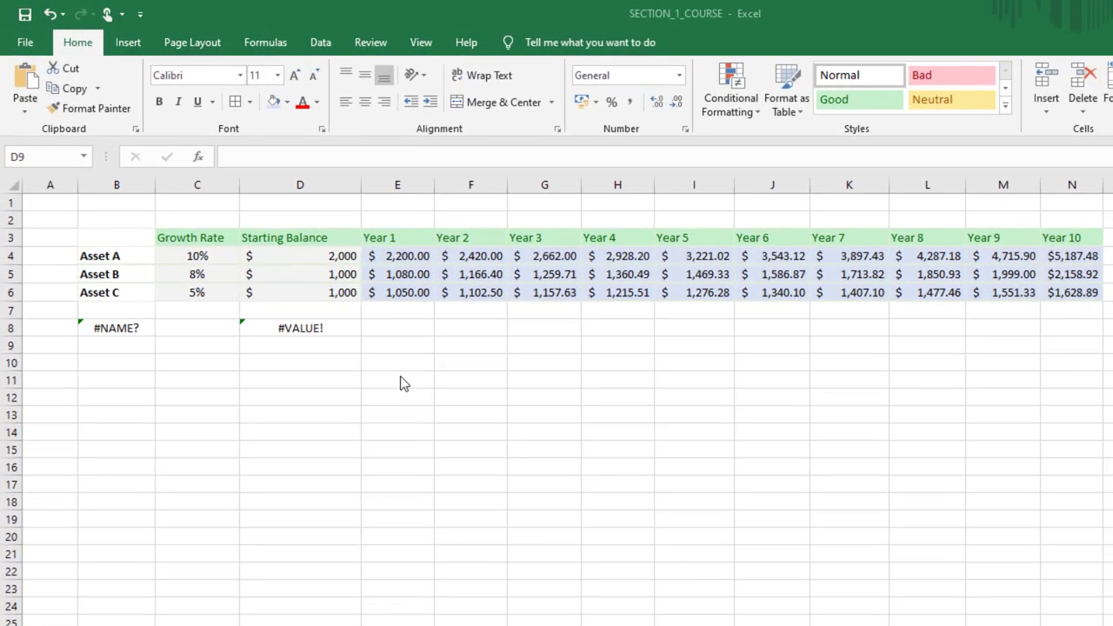
Delete the entire Growth Rate column from the sheet
left_click(224, 256)
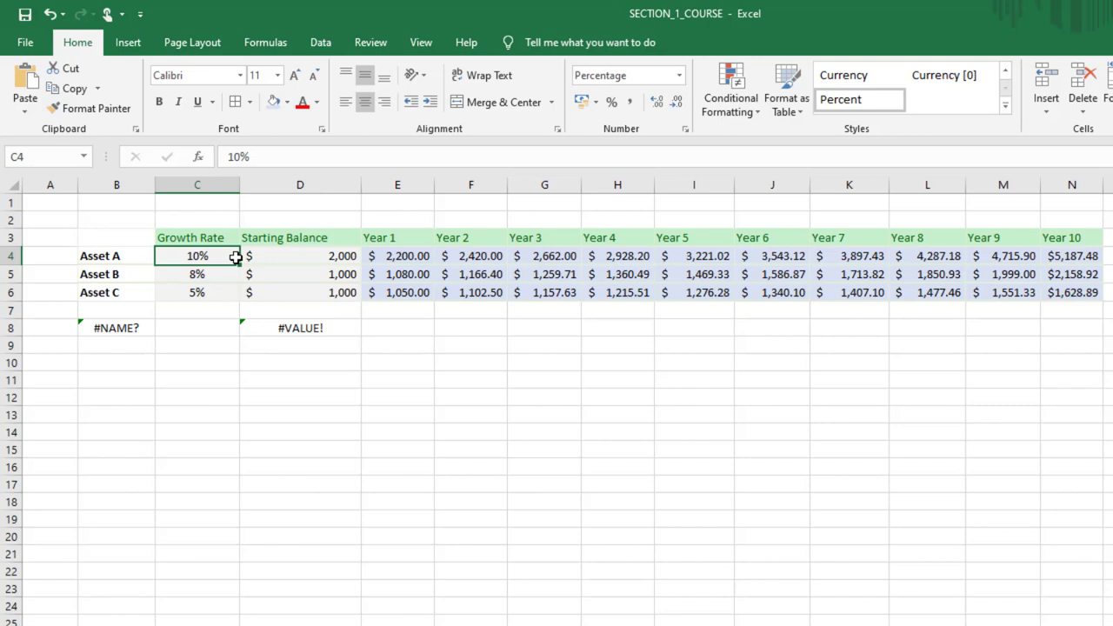
right_click(207, 185)
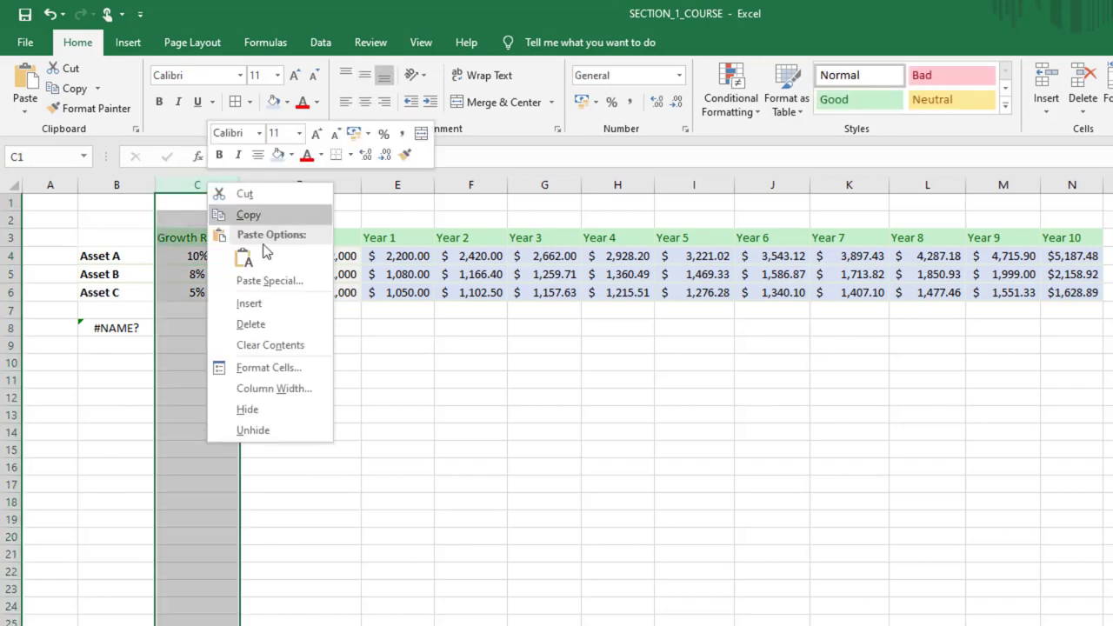
left_click(271, 324)
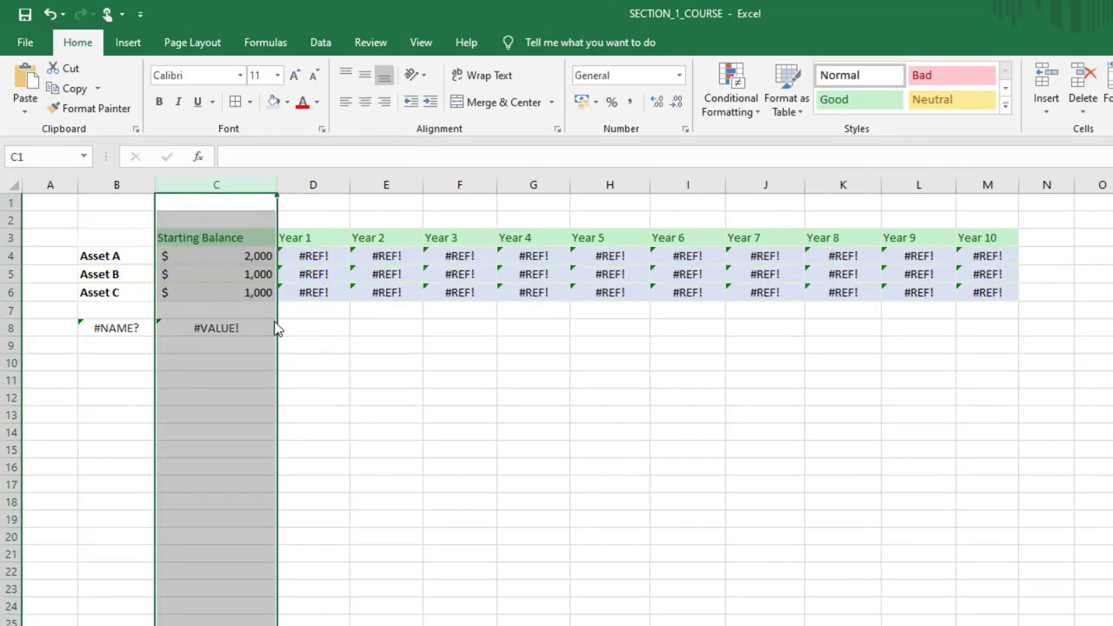
Inspect the broken references in the Year 8 and Year 9 formulas and undo the Growth Rate column deletion
left_click(828, 261)
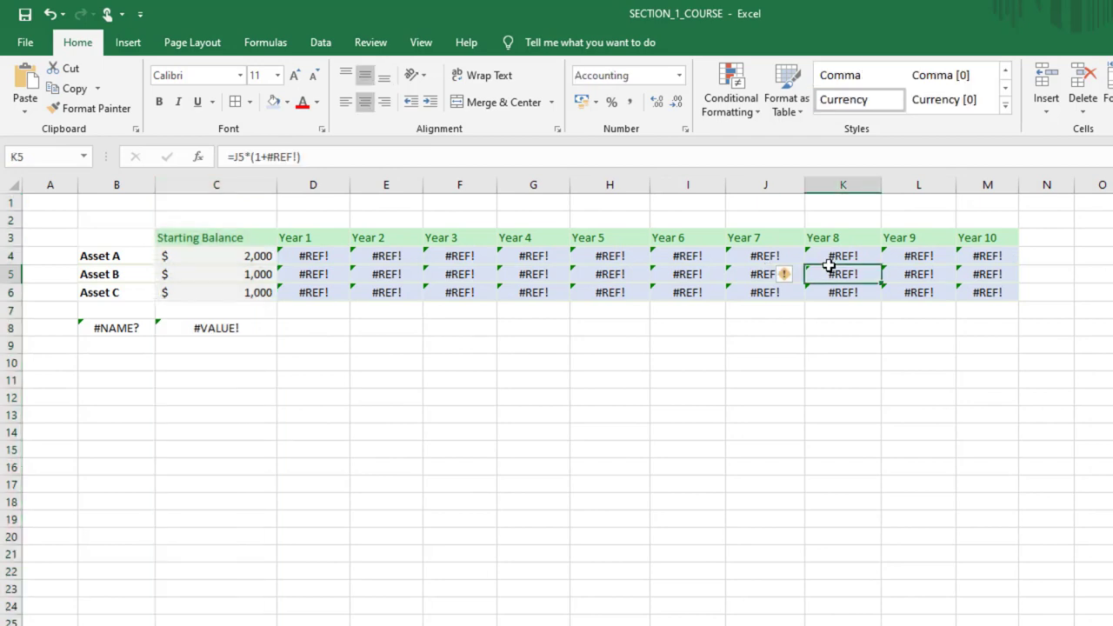
left_click(931, 261)
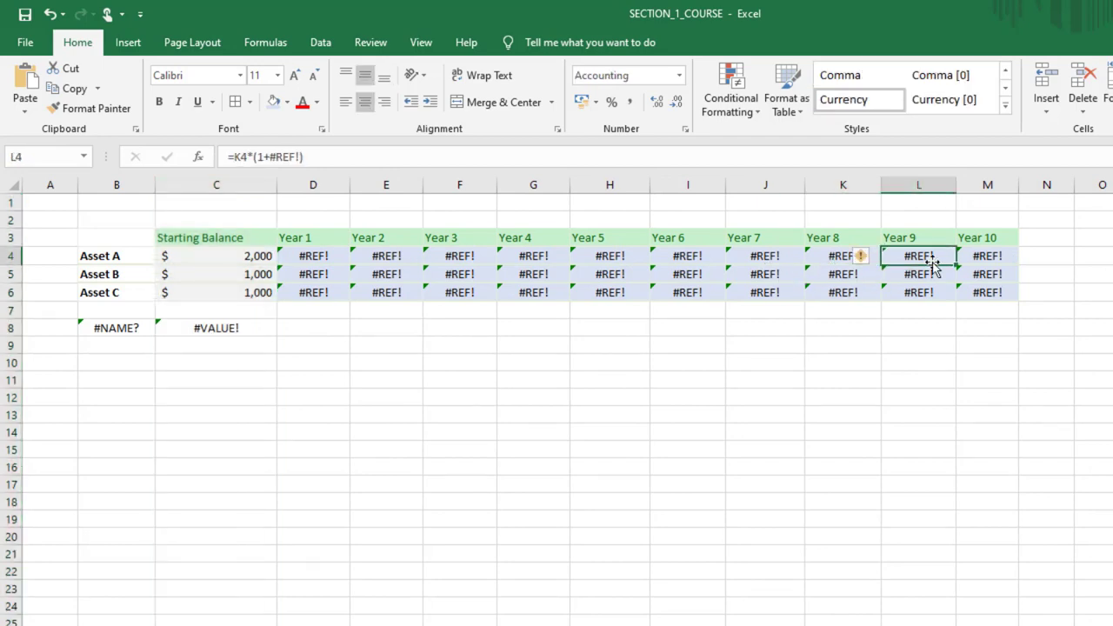
left_click(913, 293)
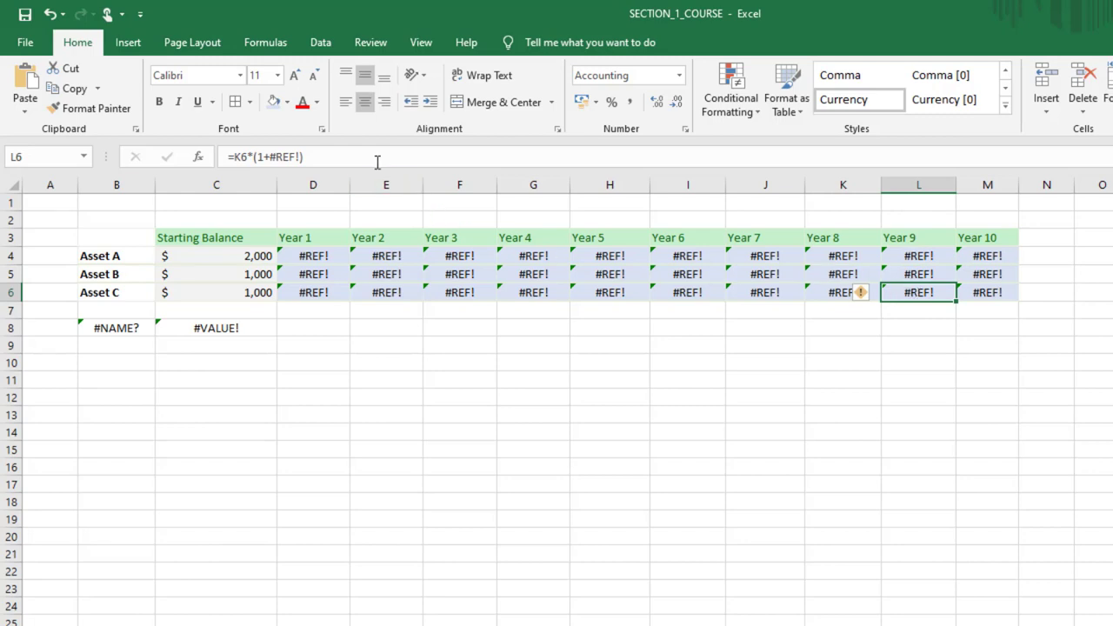
left_click(288, 157)
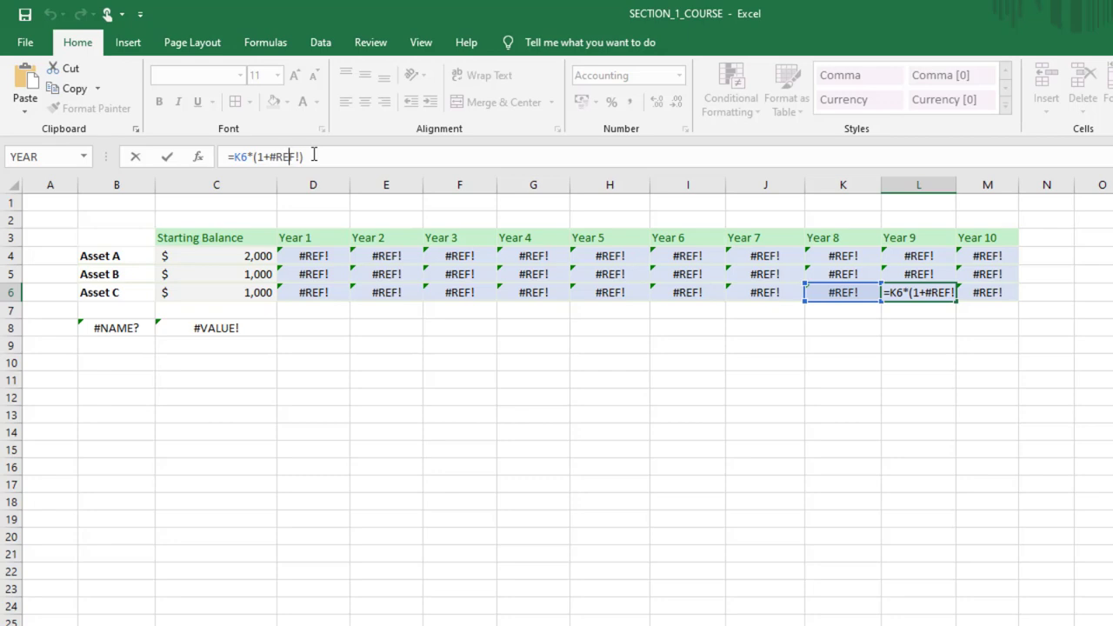
key("Escape")
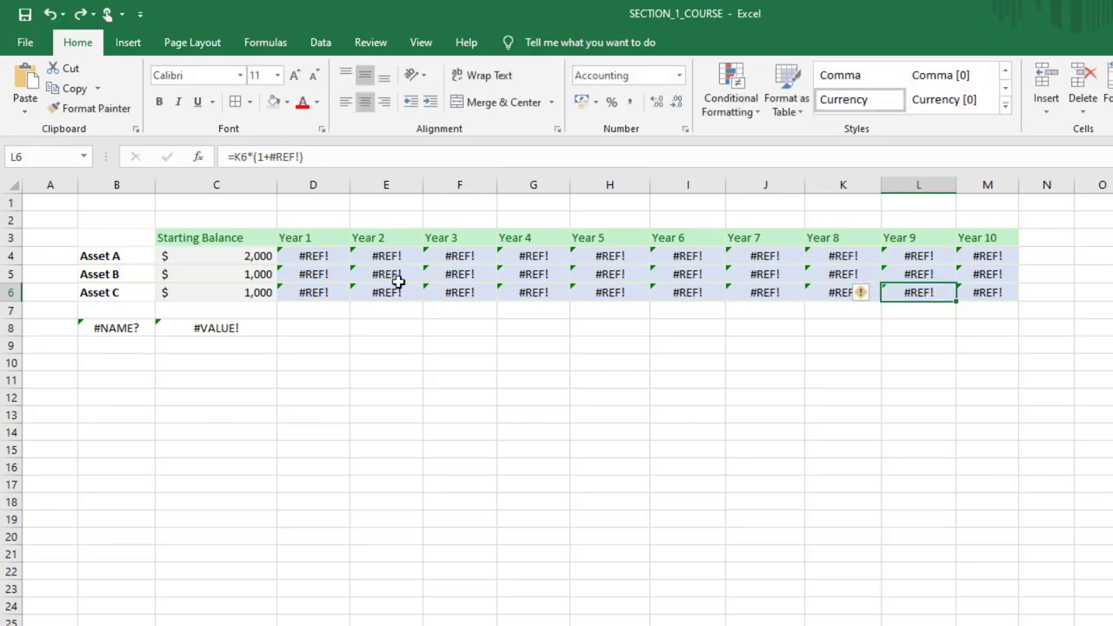
key("ctrl+z")
left_click(402, 342)
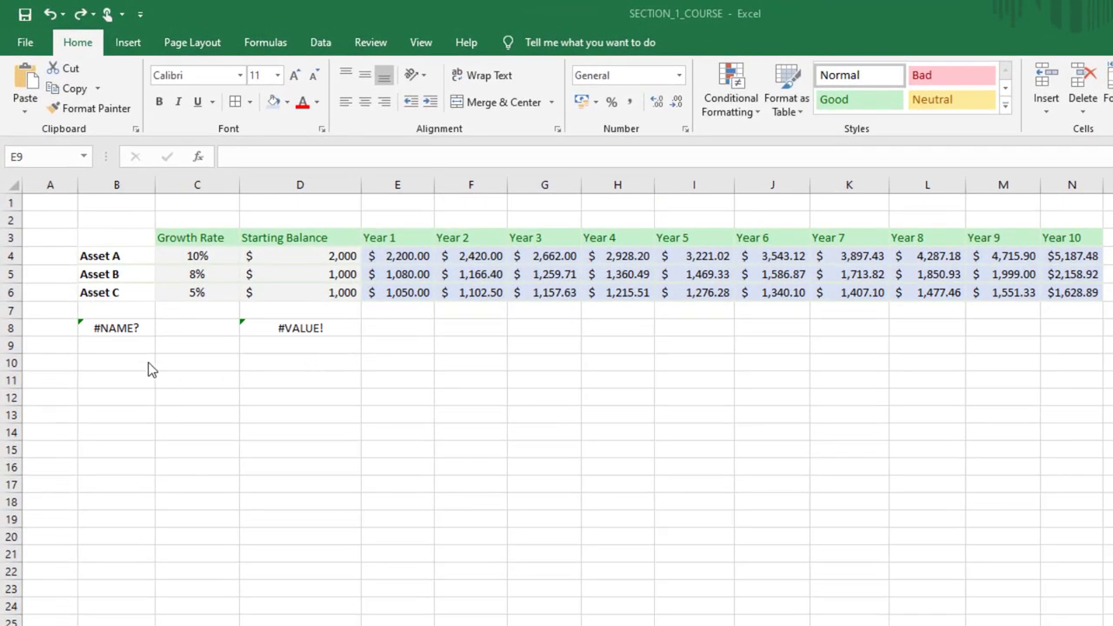
Restore the quotation marks around Asset A in the B8 MATCH formula
left_click(130, 328)
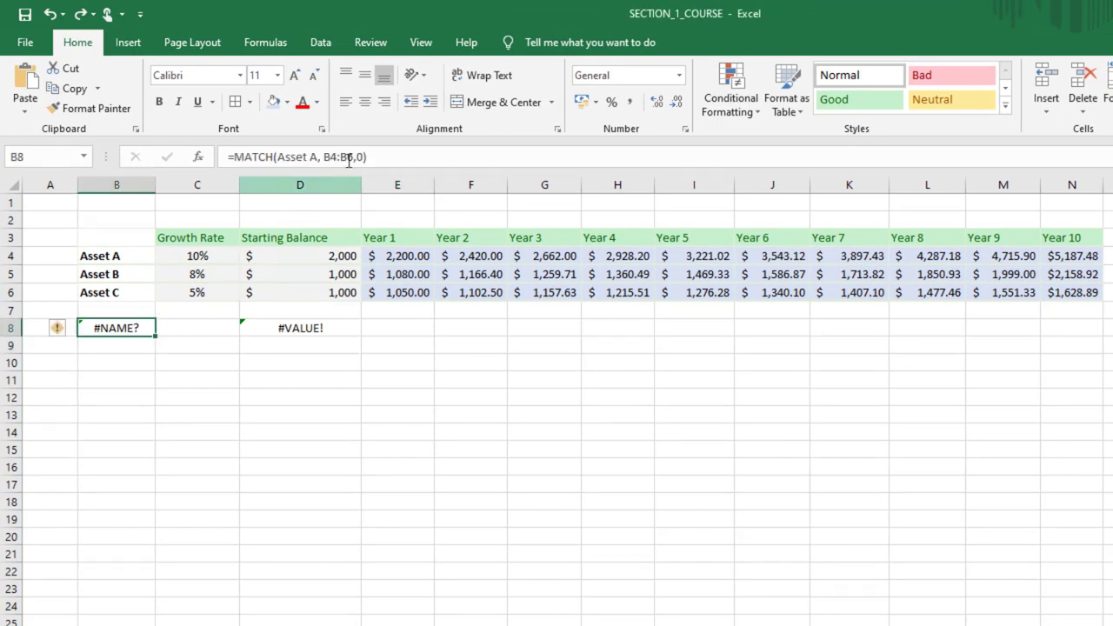
left_click(389, 155)
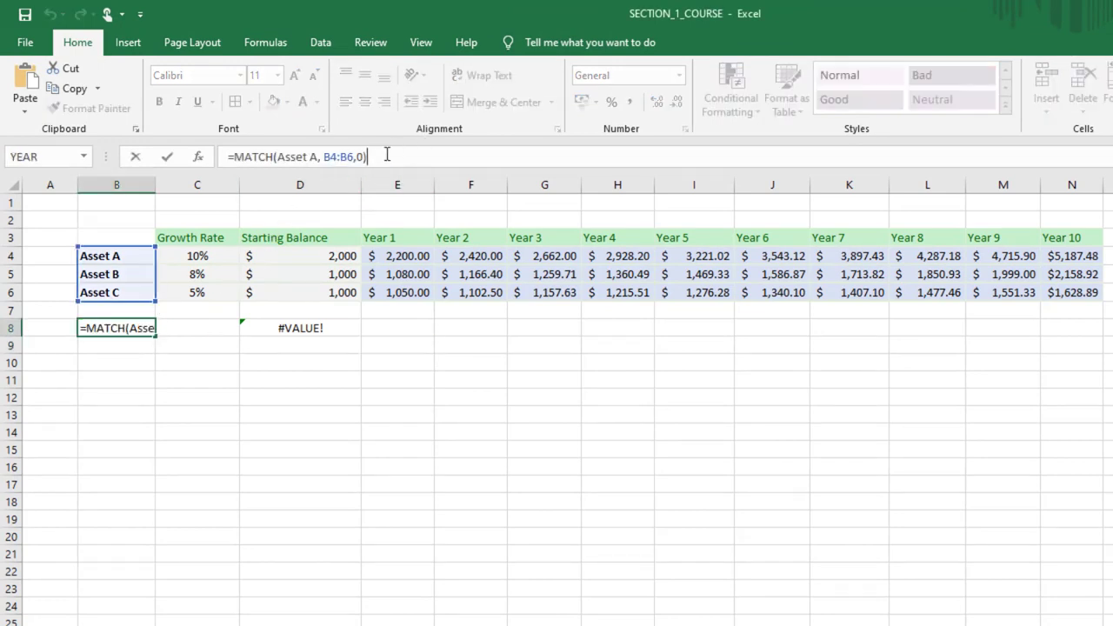
left_click(278, 156)
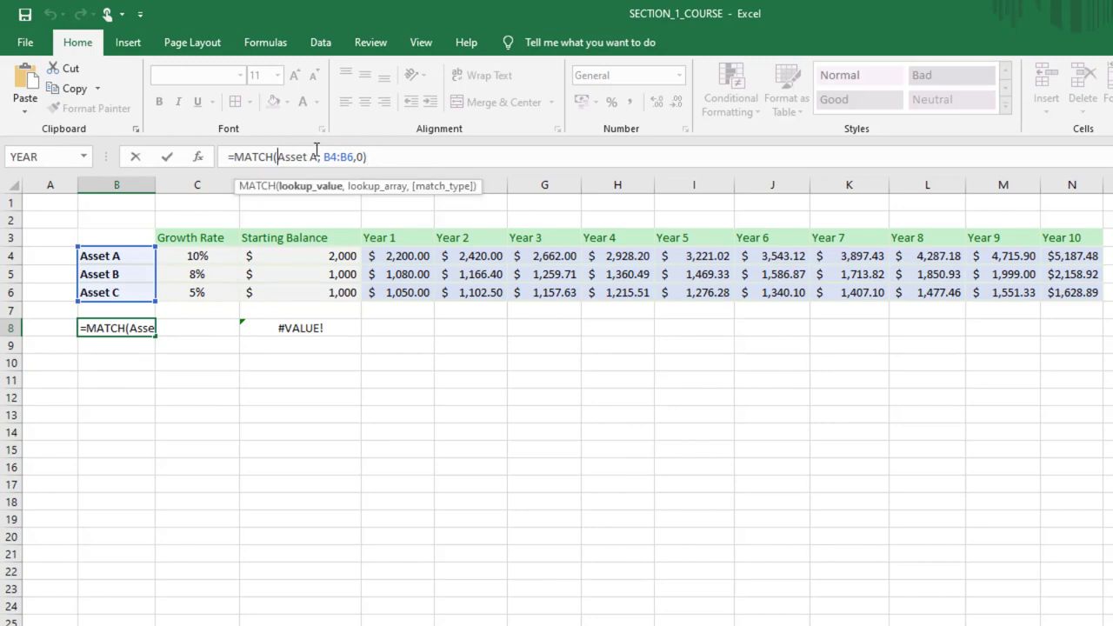
type("\"")
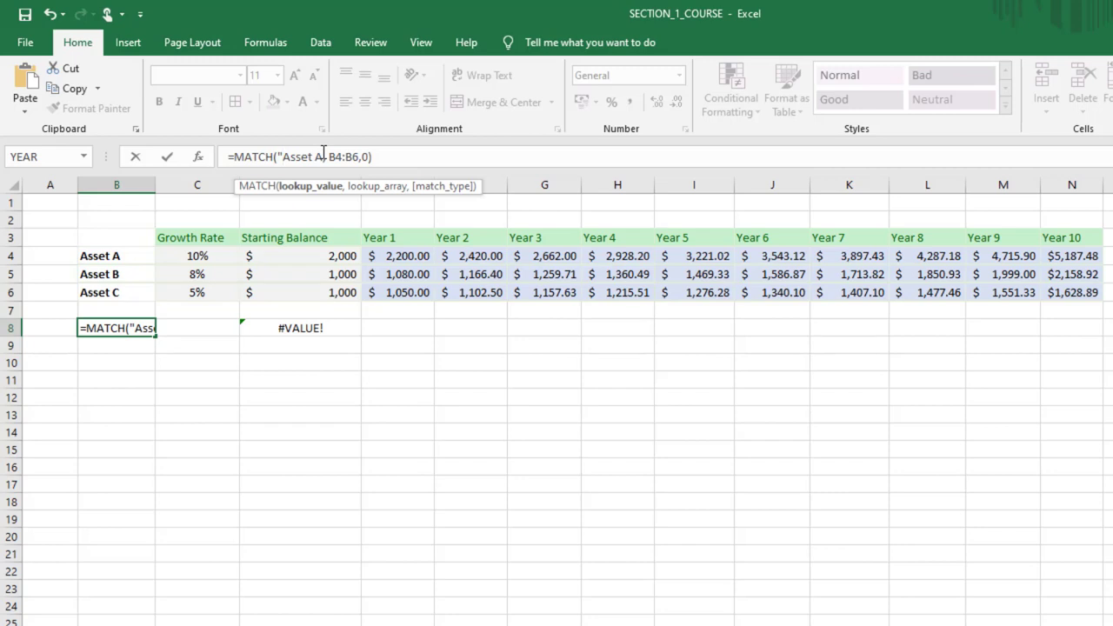
left_click(324, 155)
type("\"")
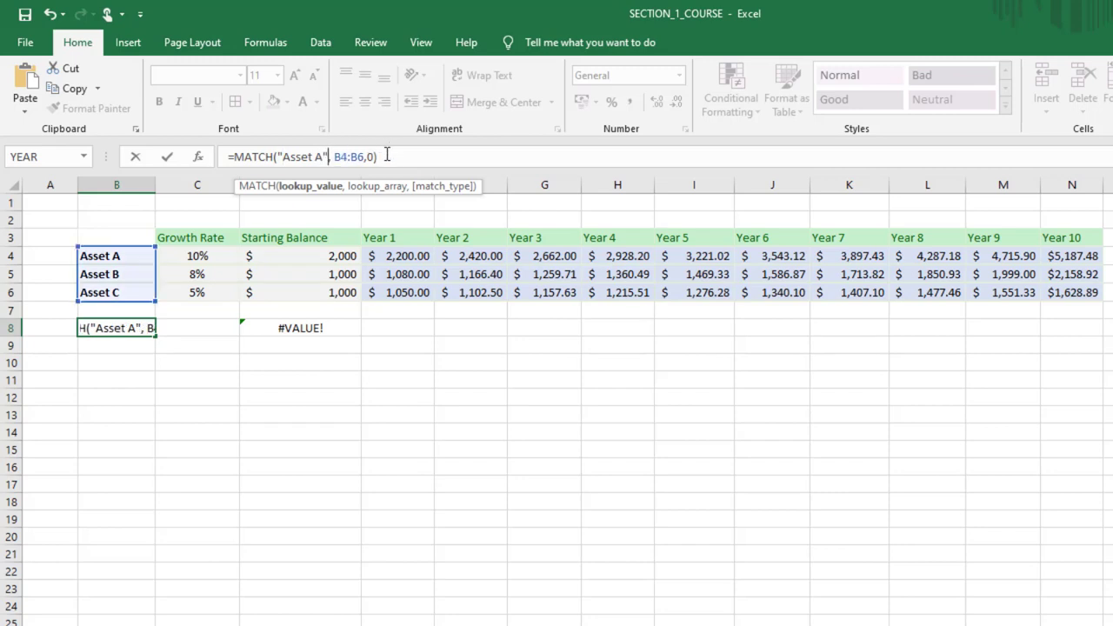
type(",")
Change the lookup value in B8 so the formula reads =MATCH("Asset D", B4:B6,0)
left_click(322, 156)
key("BackSpace")
type("D")
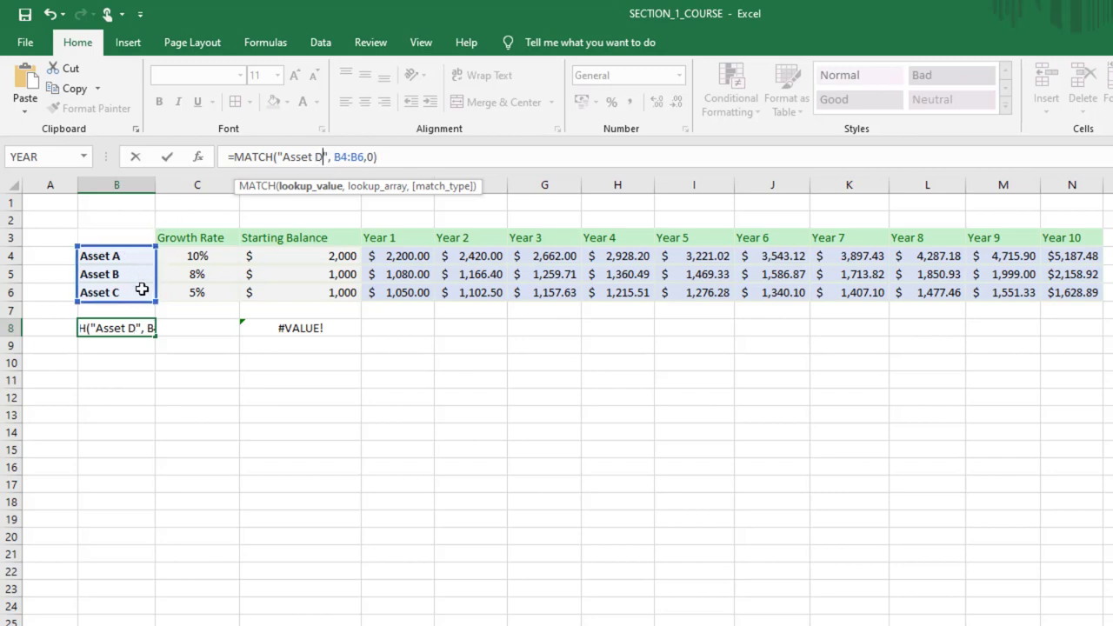
left_click(419, 156)
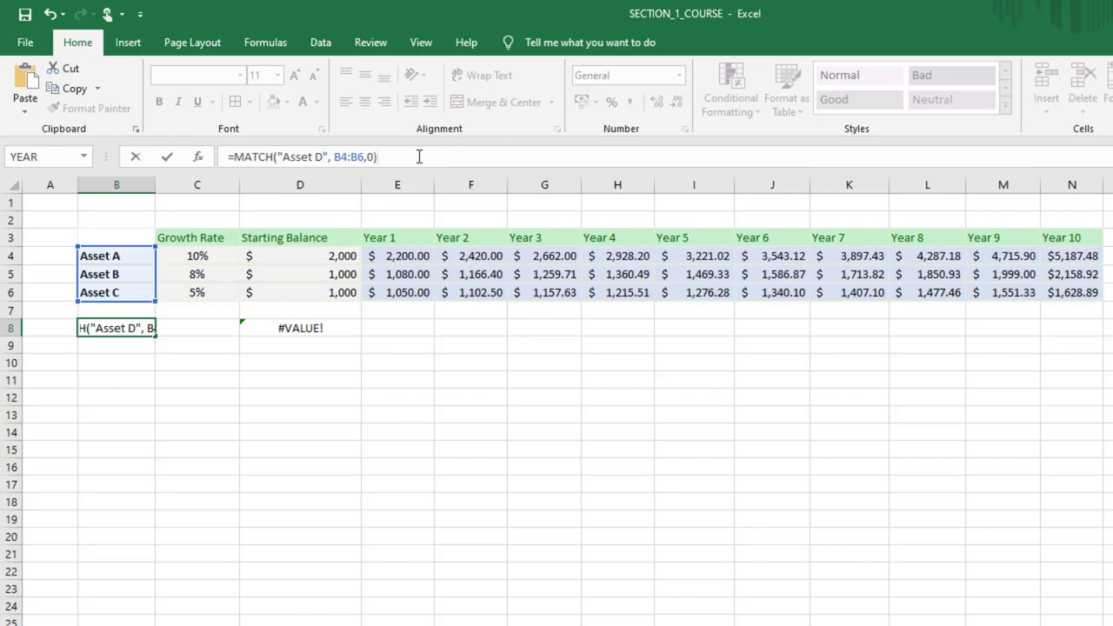
key("Return")
left_click(146, 327)
left_click(130, 341)
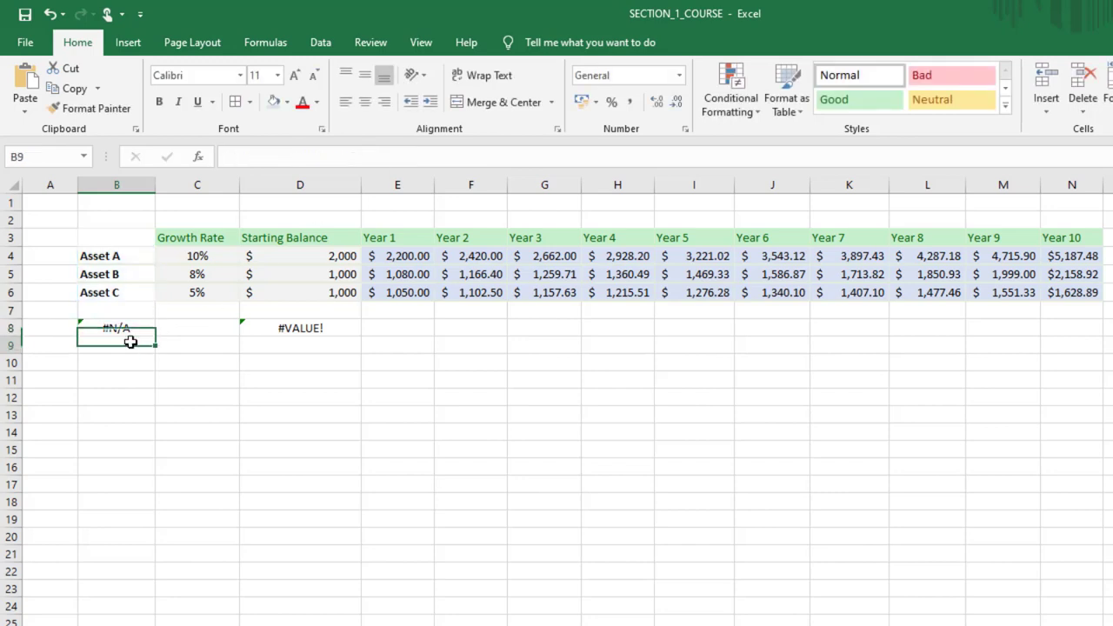